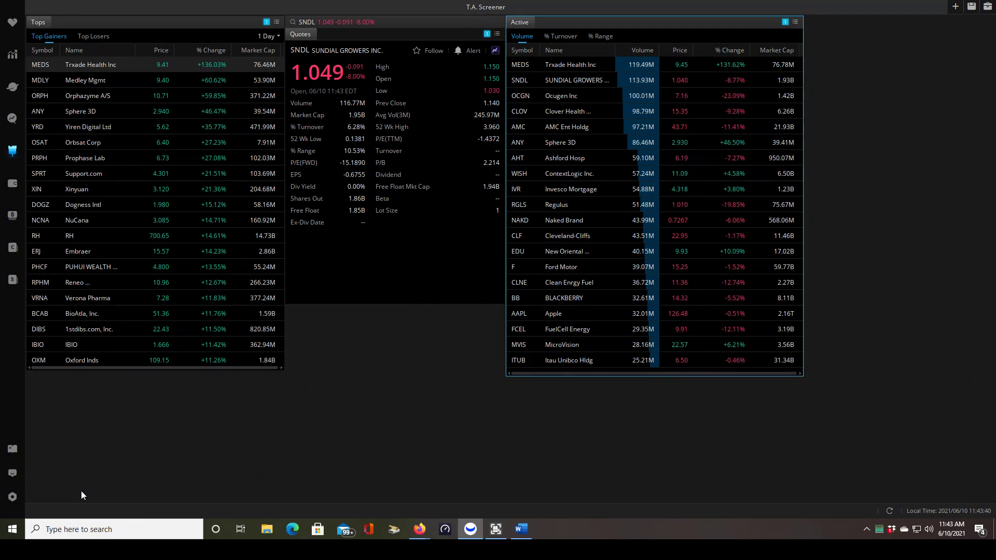
Step: Look through the settings page, then return to the screener layout
left_click(12, 498)
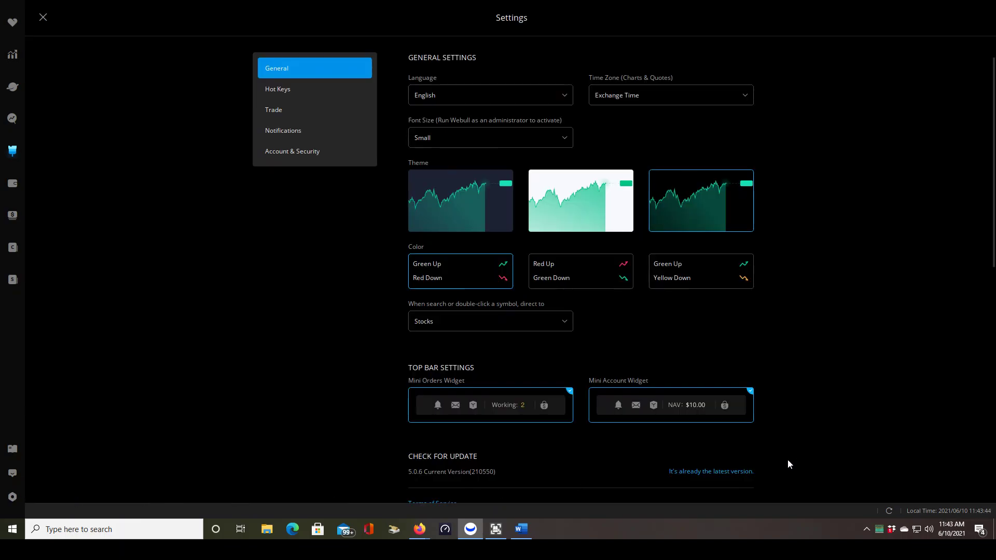
scroll(699, 471, "down", 1)
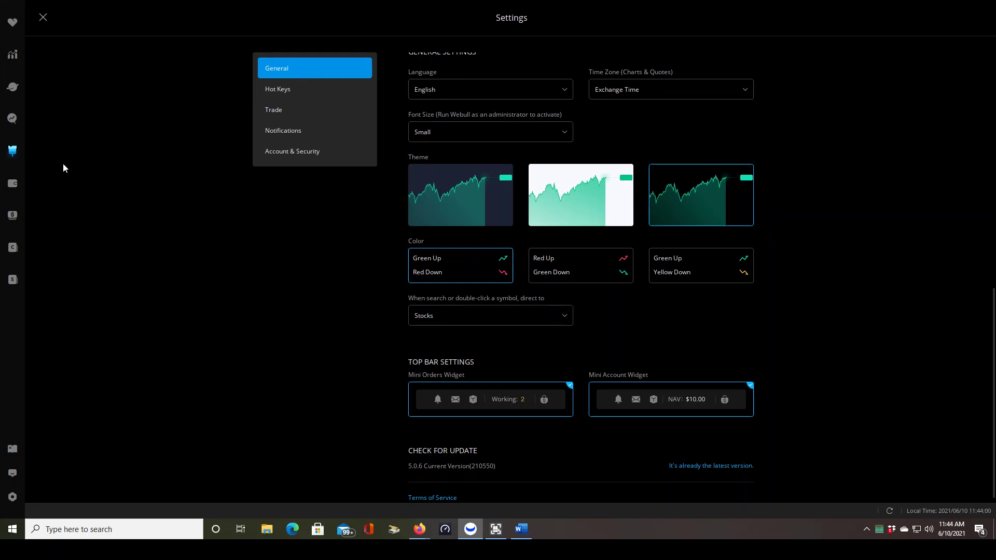
left_click(12, 151)
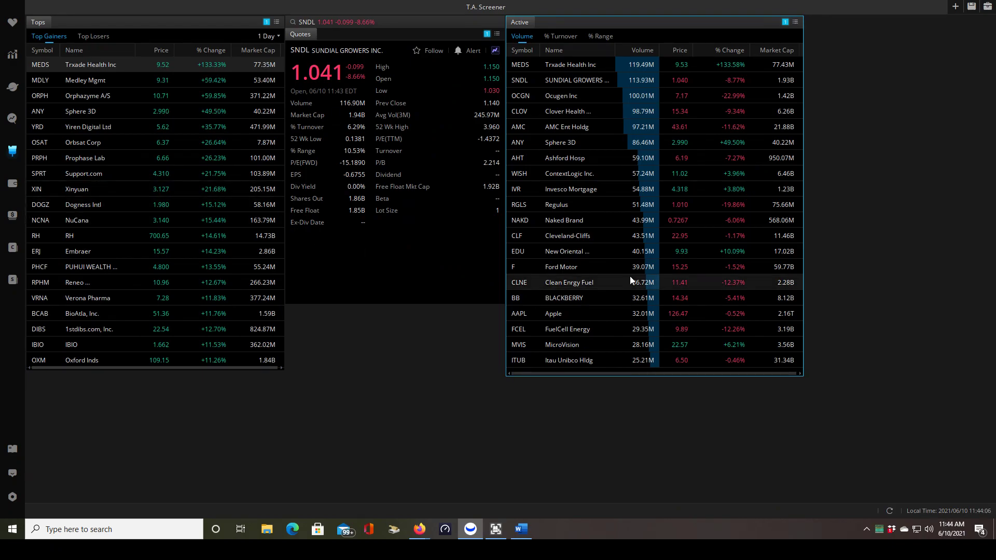
Step: Review the 'Look for stocks' criteria in the Word trading notes, then go back to Webull
left_click(522, 524)
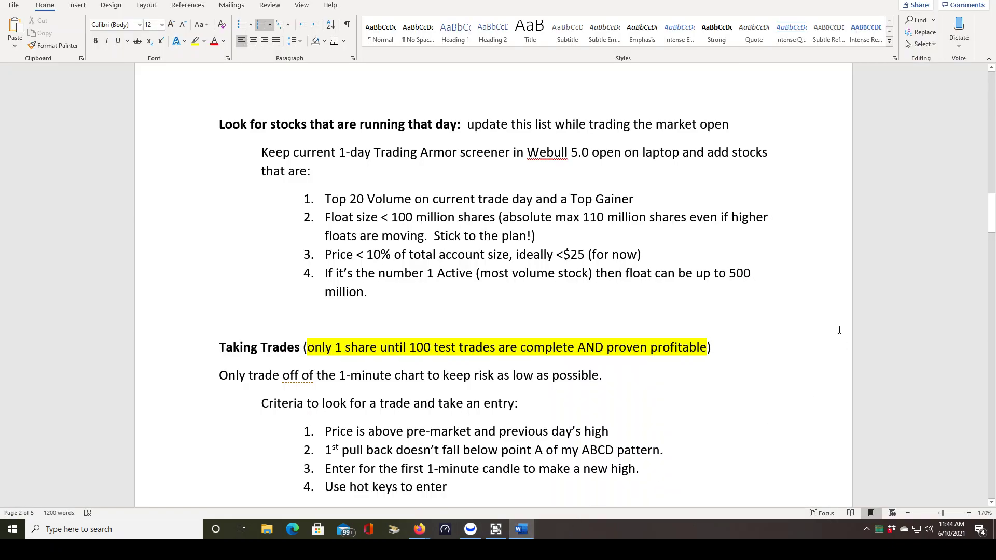
left_click_drag(218, 119, 748, 294)
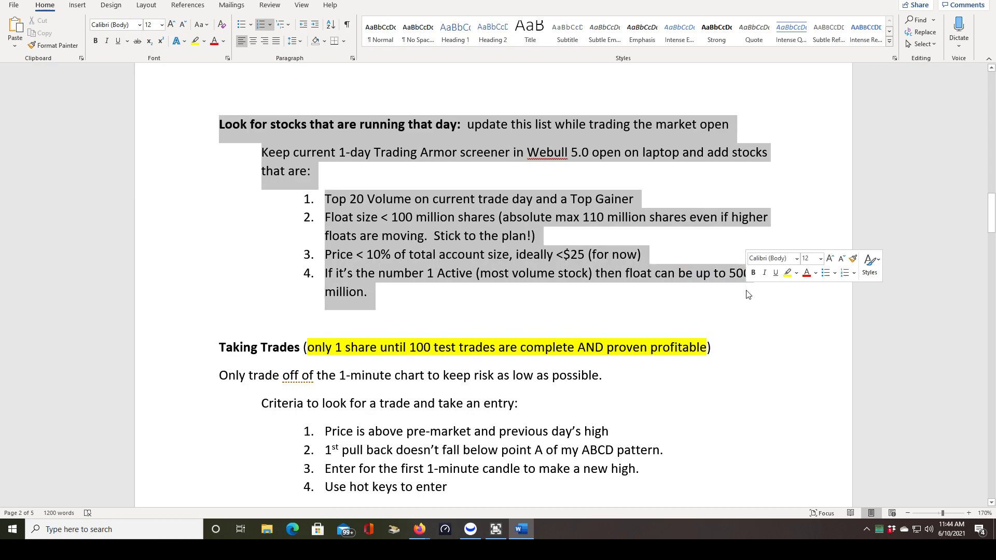
left_click(473, 300)
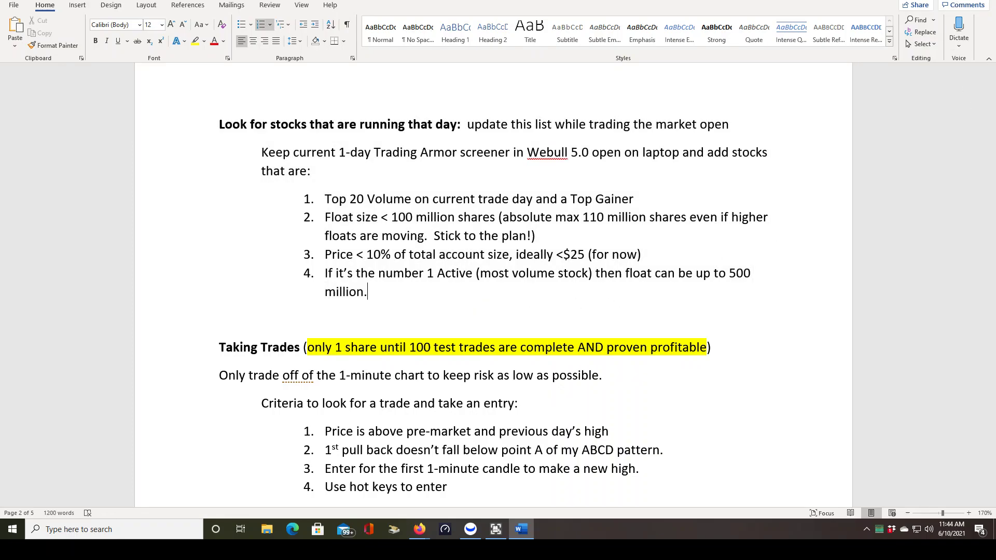
key("alt+Tab")
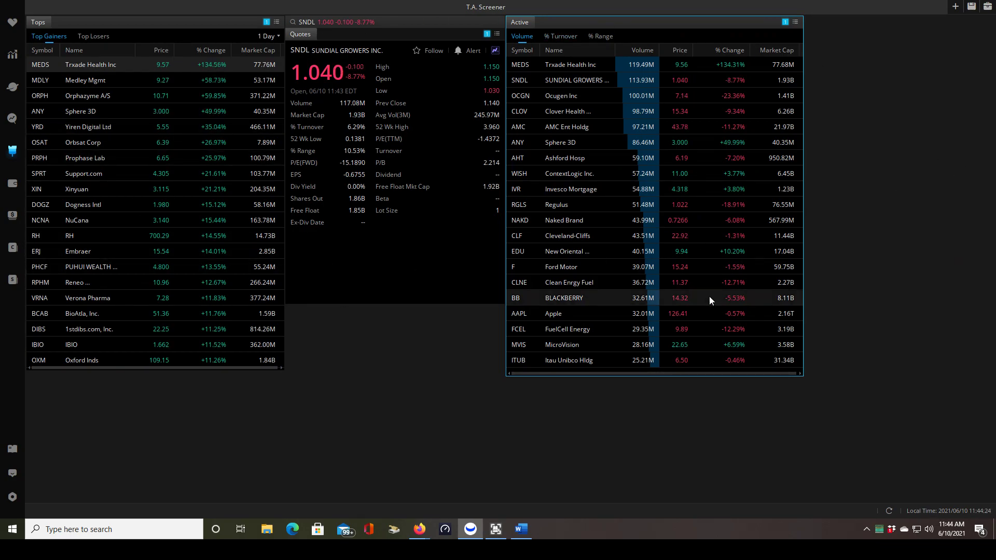
Step: Create a blank layout with SPY Quote, Top Gainers & Losers and Most Active widgets
left_click(955, 7)
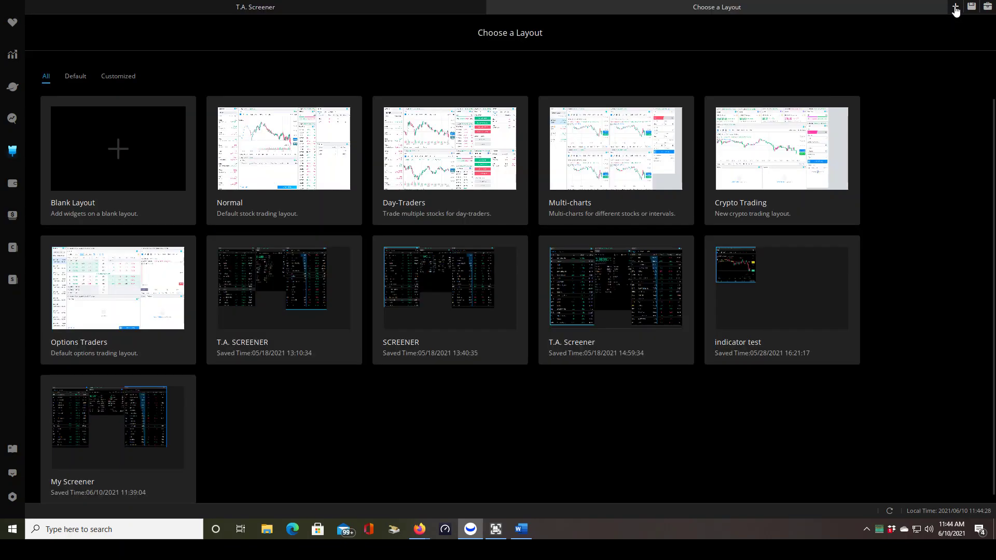
left_click(111, 152)
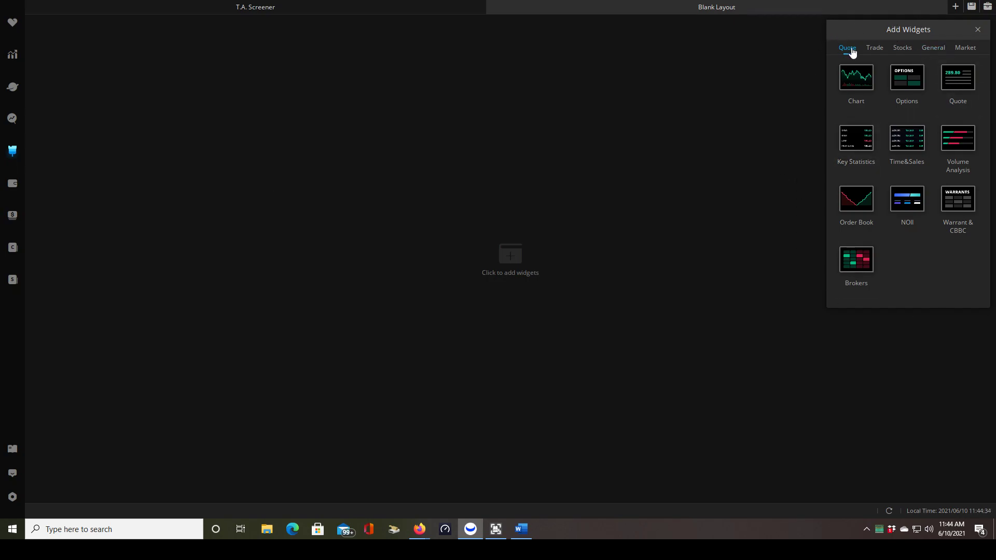
left_click(951, 80)
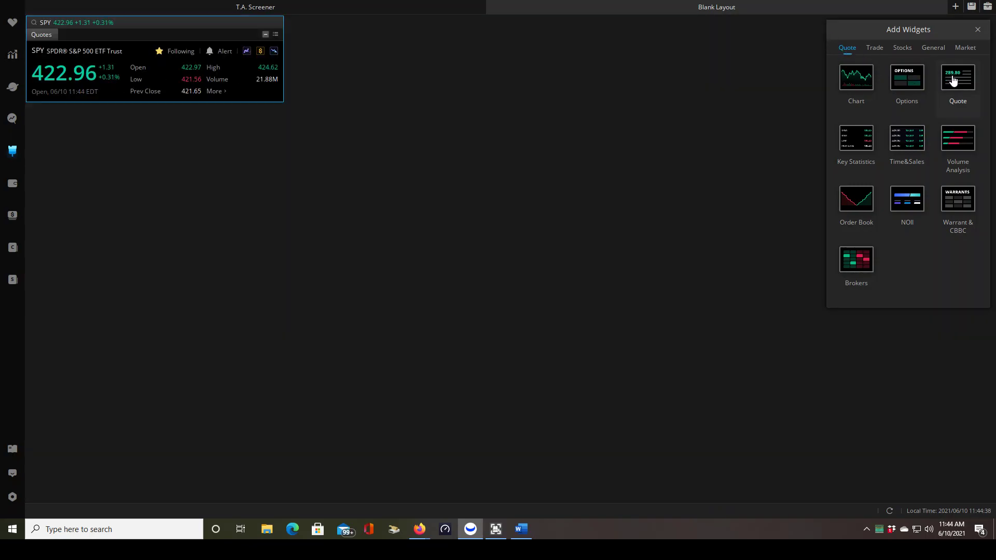
left_click(964, 48)
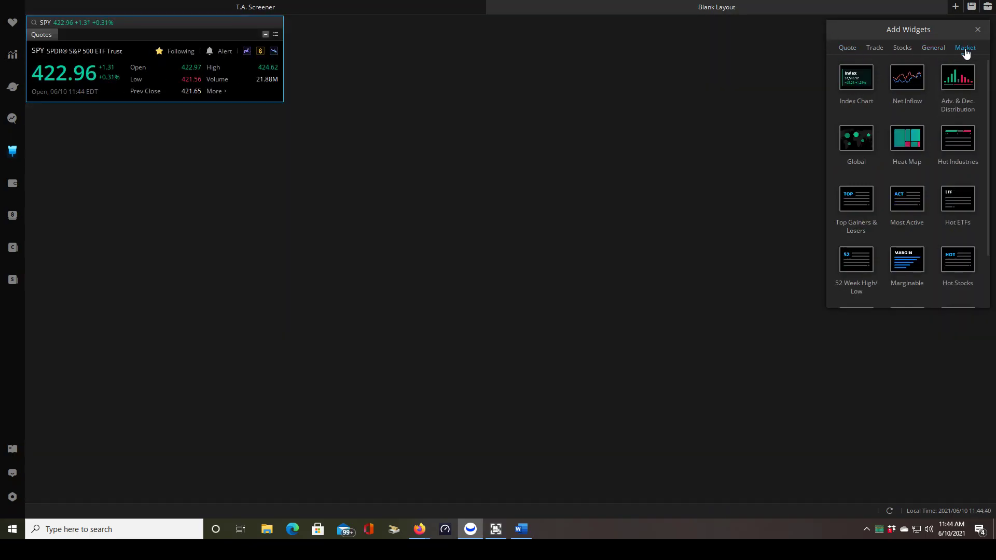
left_click(857, 208)
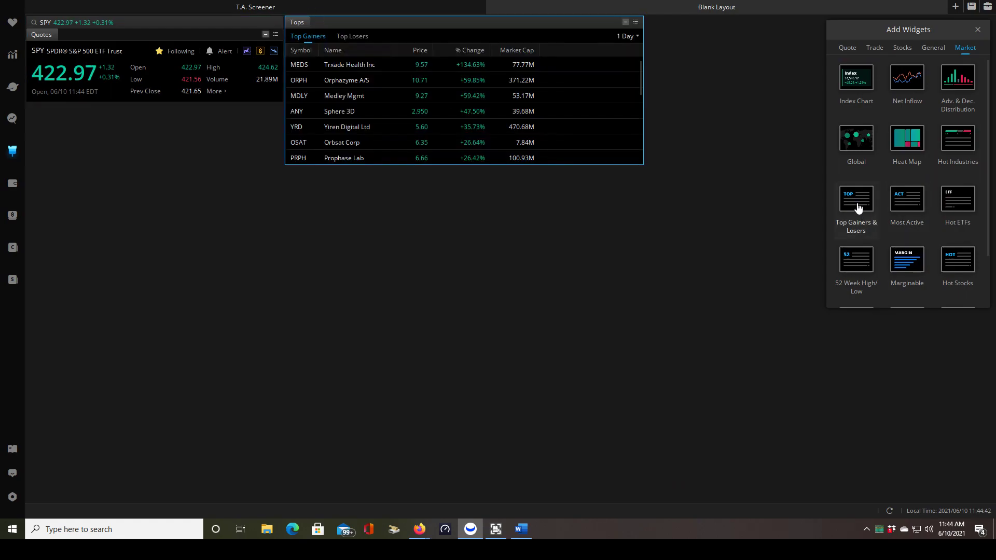
left_click(909, 206)
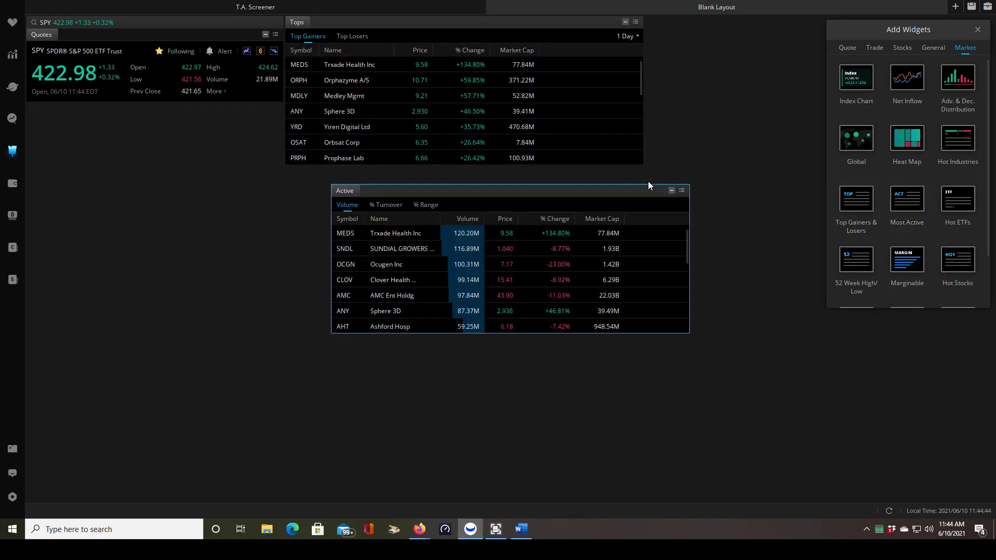
Step: Move the SPY quote to the top-right and the Top Gainers list to the top-left corner
left_click(978, 30)
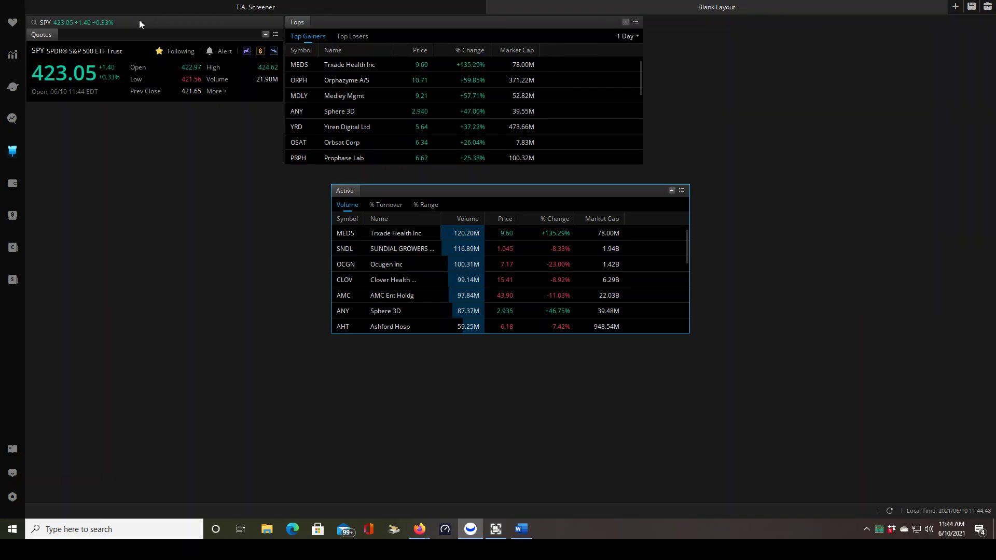
left_click_drag(139, 23, 789, 46)
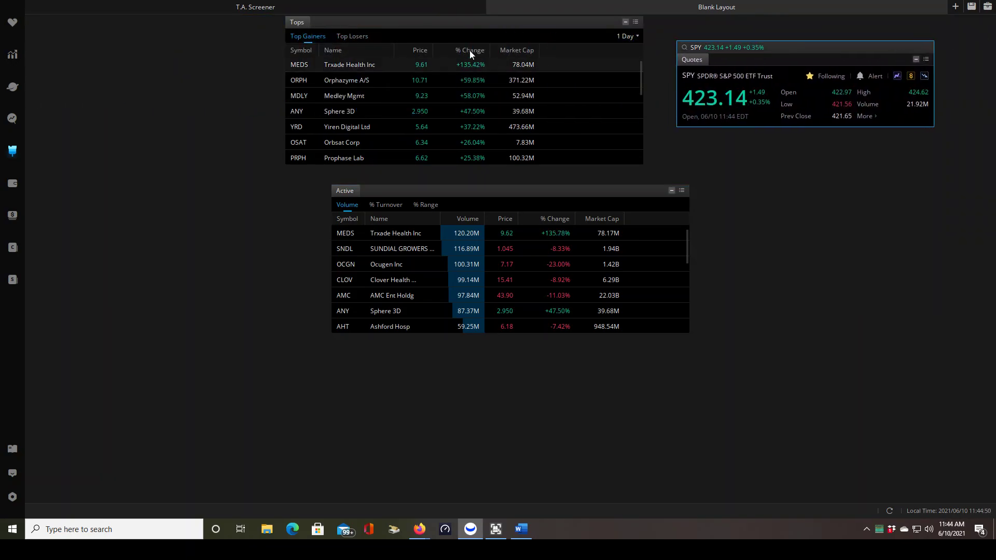
left_click_drag(481, 24, 226, 19)
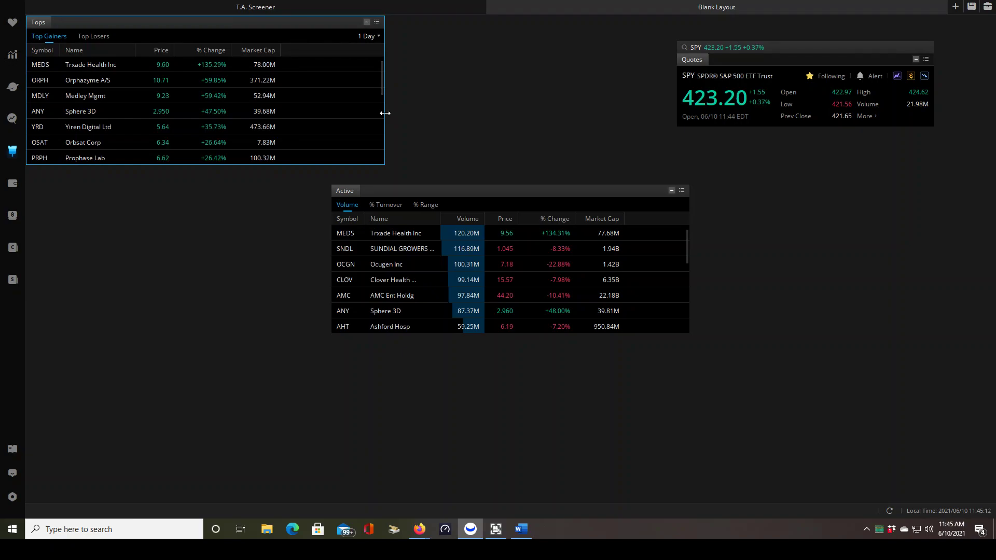
Step: Make the Top Gainers list narrower and taller so it shows about twenty stocks
left_click_drag(385, 113, 290, 112)
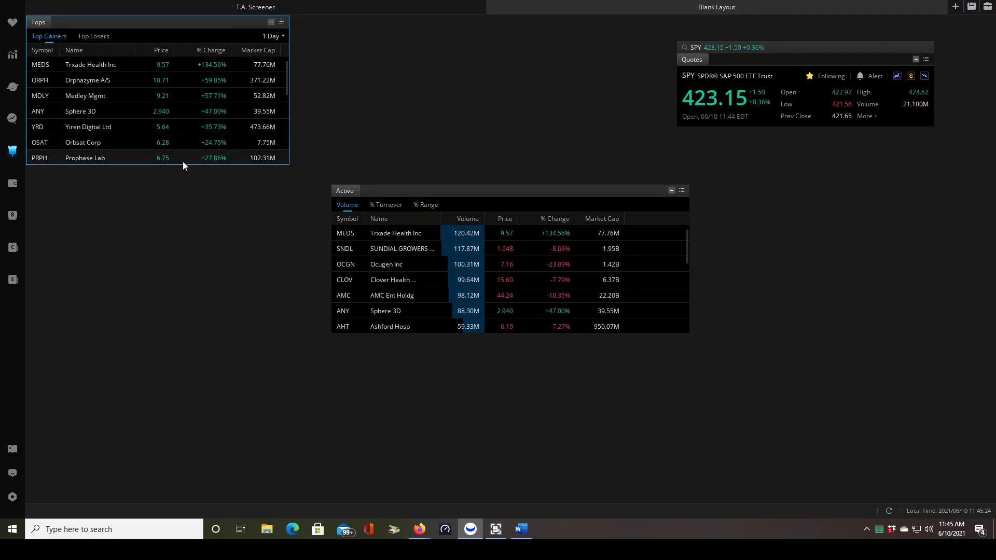
scroll(183, 161, "down", 5)
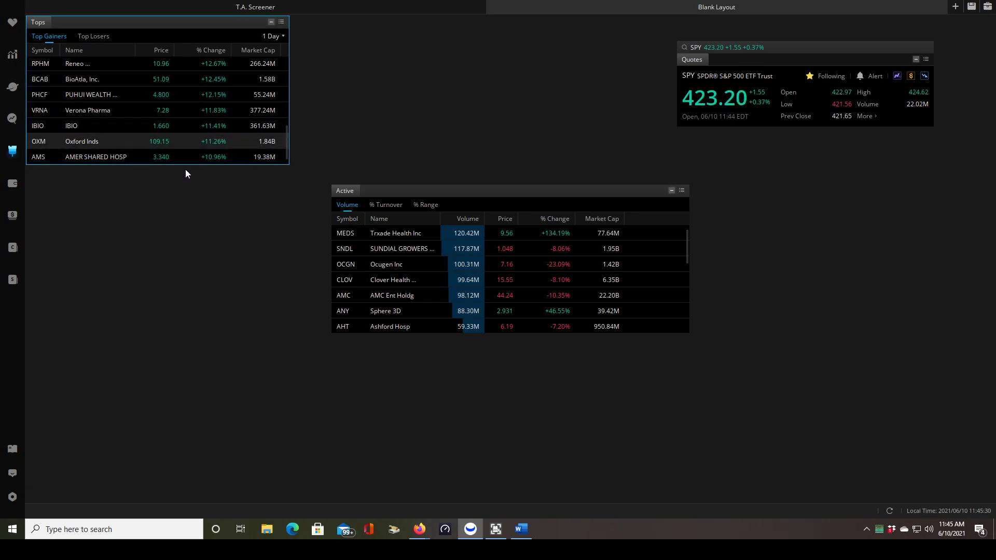
left_click_drag(186, 165, 186, 371)
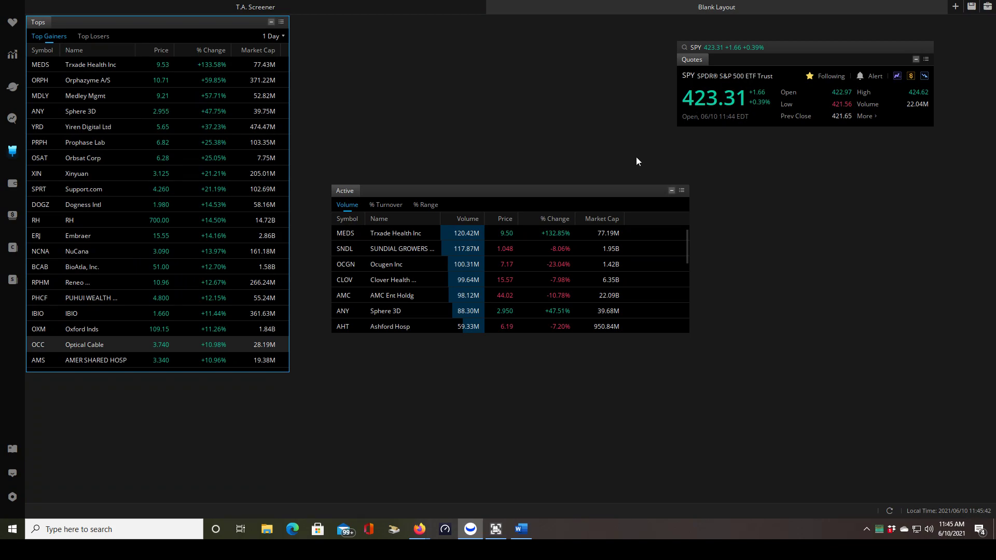
Step: Put SPY beside Top Gainers, move Active to the upper right, and make it taller and narrower
left_click_drag(842, 45, 457, 24)
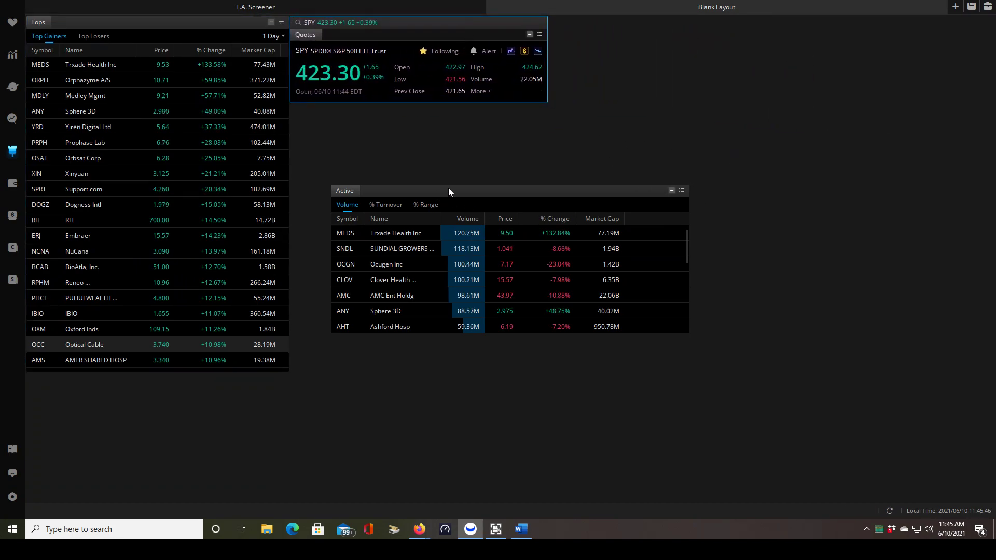
left_click_drag(448, 190, 670, 28)
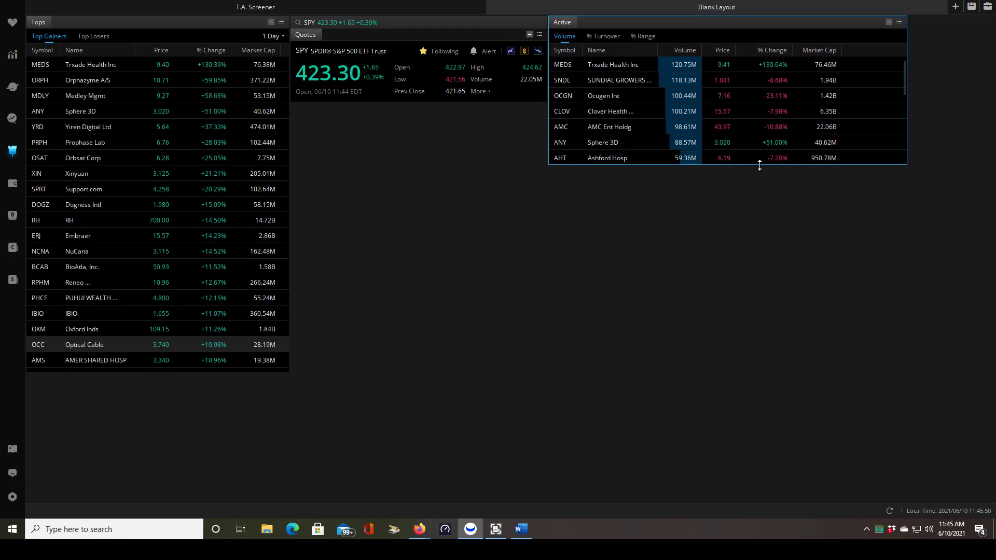
left_click_drag(758, 165, 780, 376)
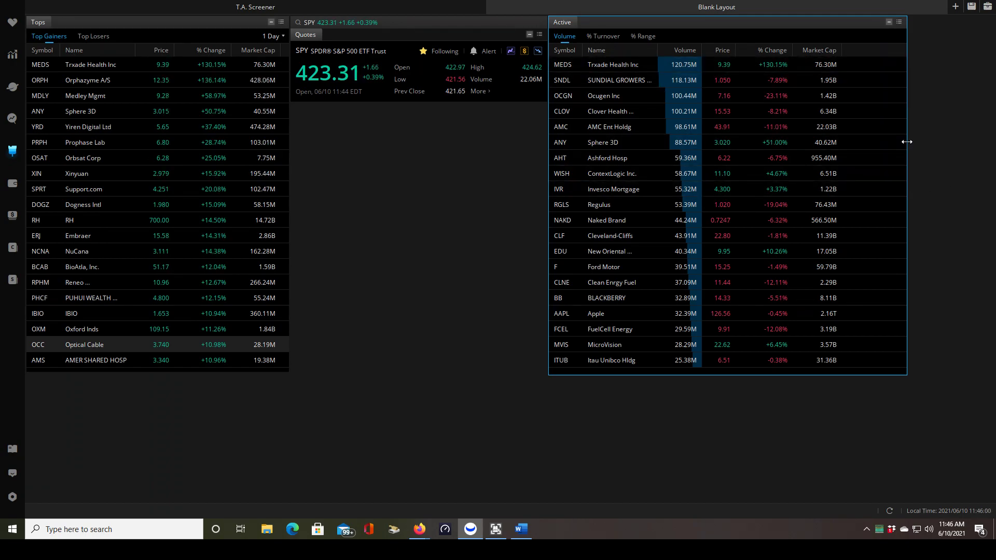
mouse_move(907, 143)
left_mouse_down()
mouse_move(860, 145)
mouse_move(911, 144)
left_mouse_up()
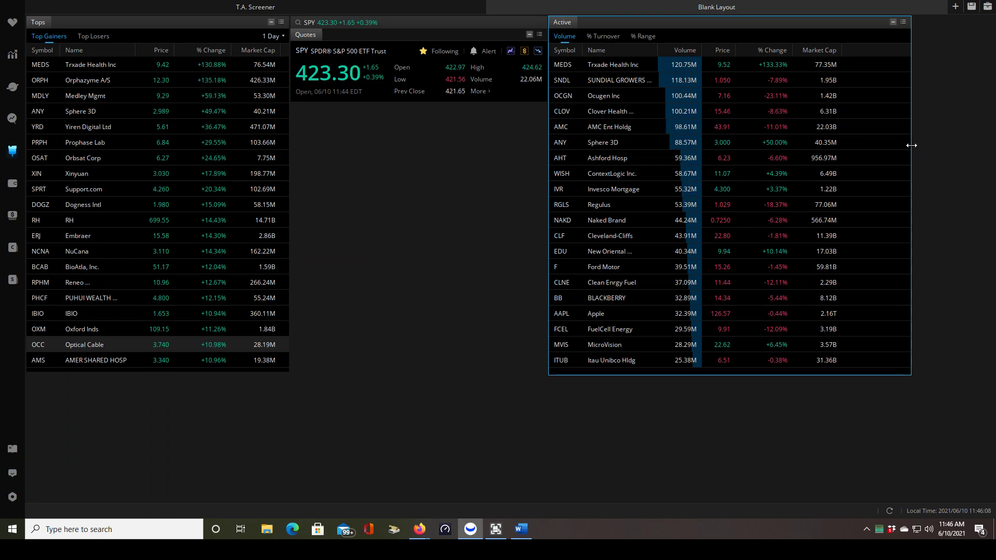
left_click_drag(911, 145, 849, 147)
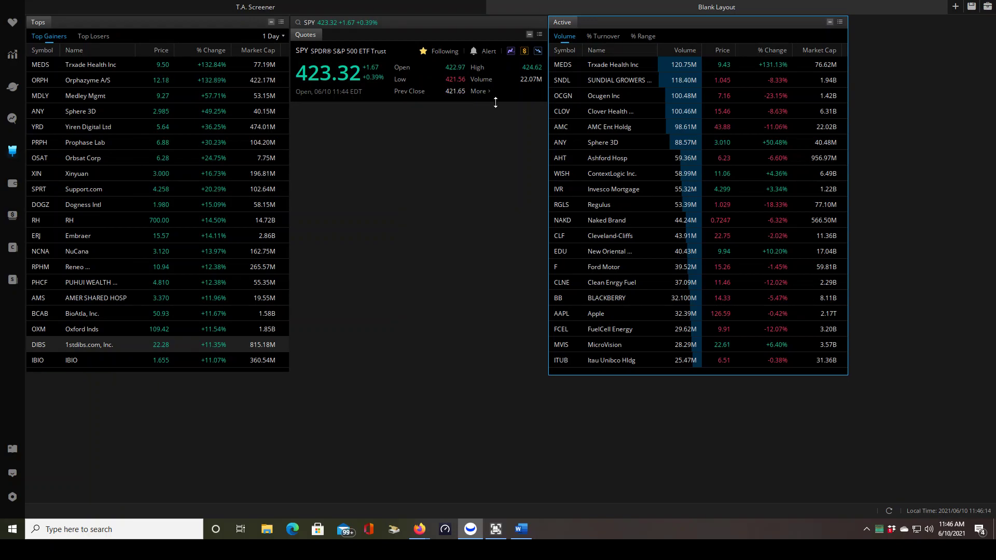
Step: Lengthen the SPY quote panel to reveal 3-month average volume and inception date
left_click_drag(495, 102, 496, 222)
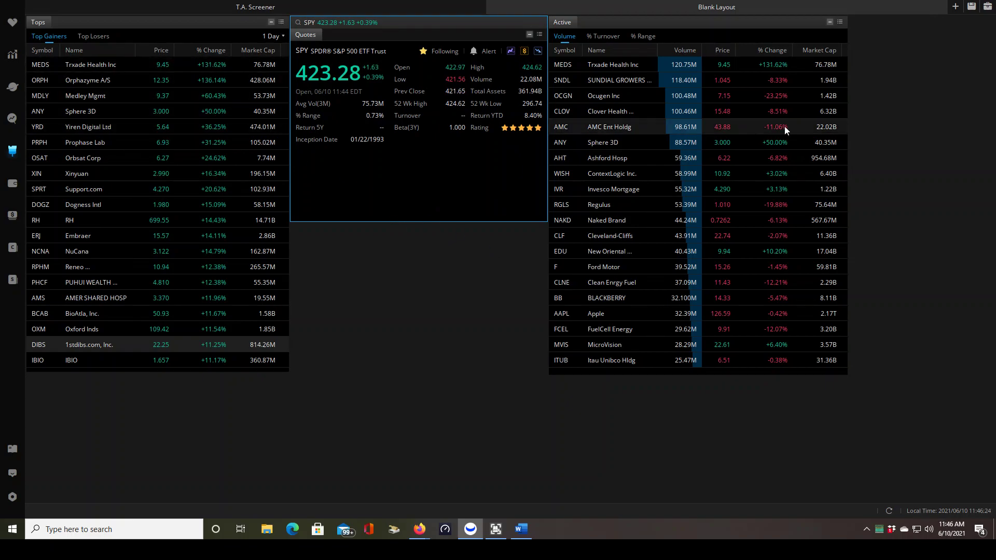
left_click(102, 73)
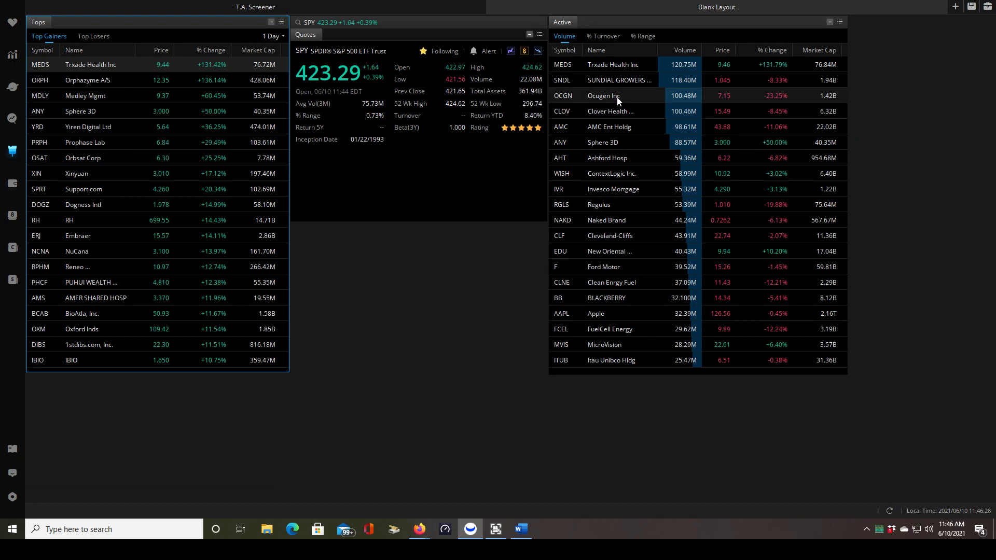
left_click(609, 110)
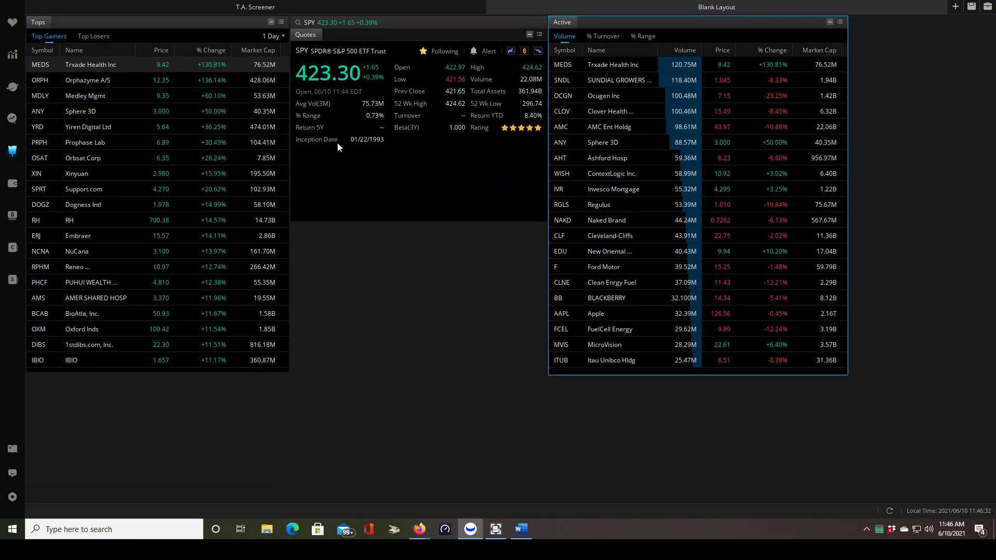
Step: Link the Top Gainers, SPY quote and Active panels together as group 2
left_click(270, 21)
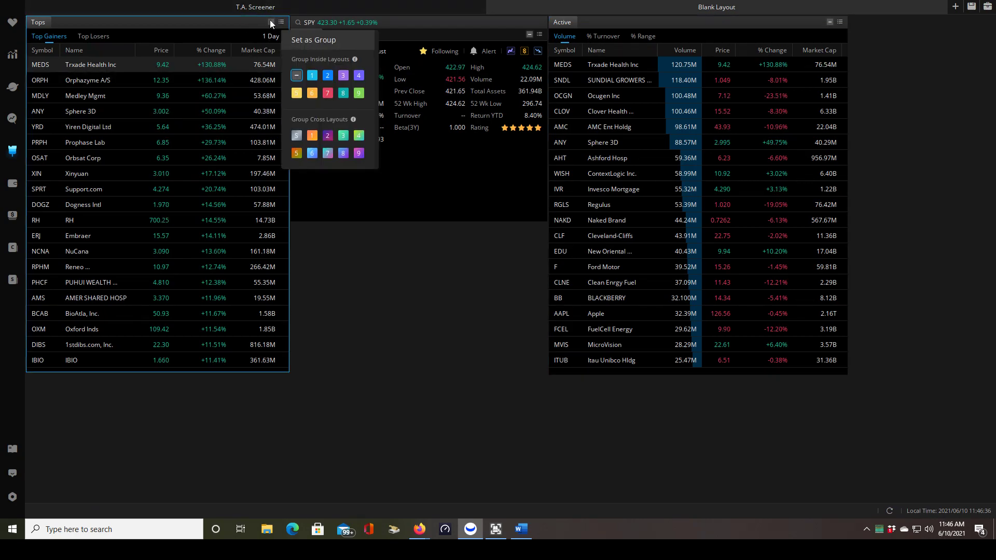
left_click(327, 76)
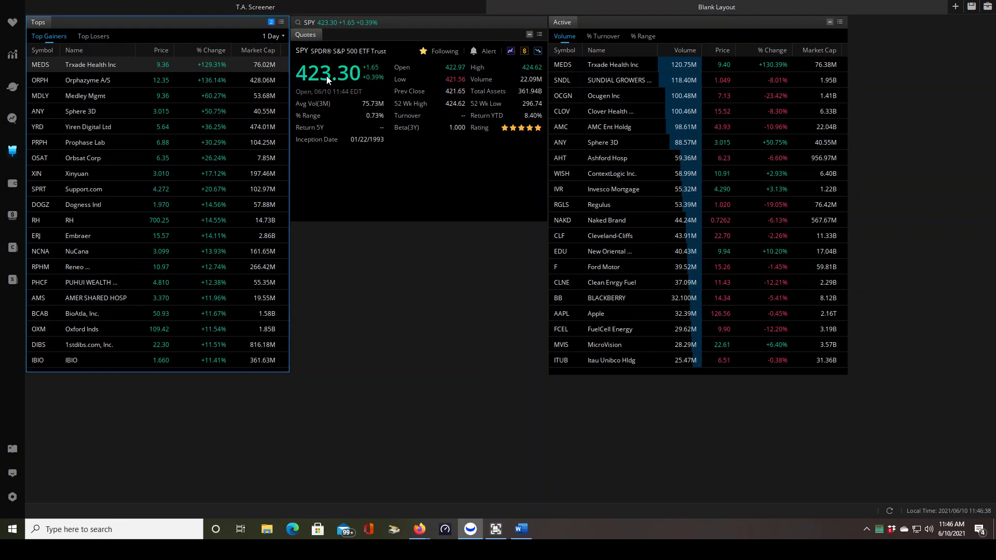
left_click(527, 34)
left_click(583, 85)
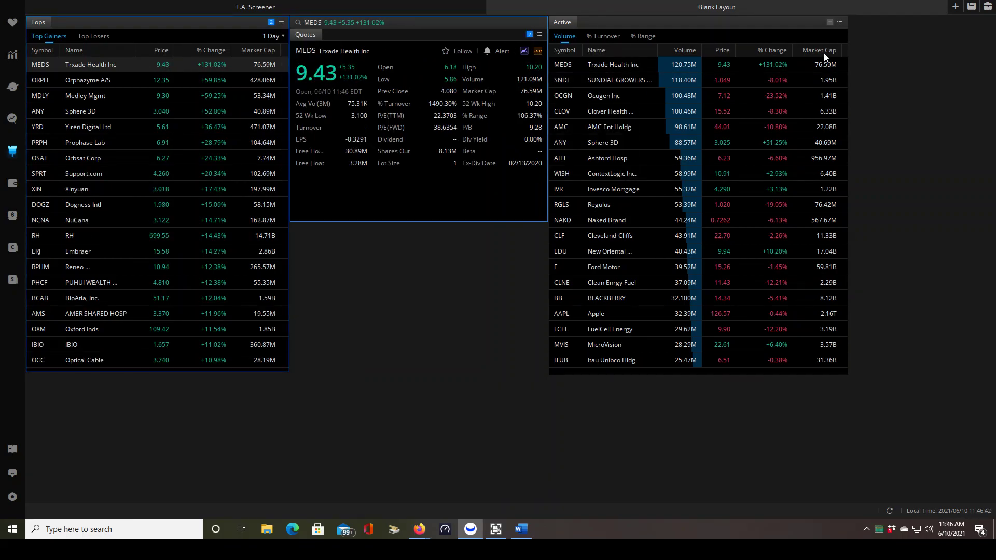
left_click(830, 22)
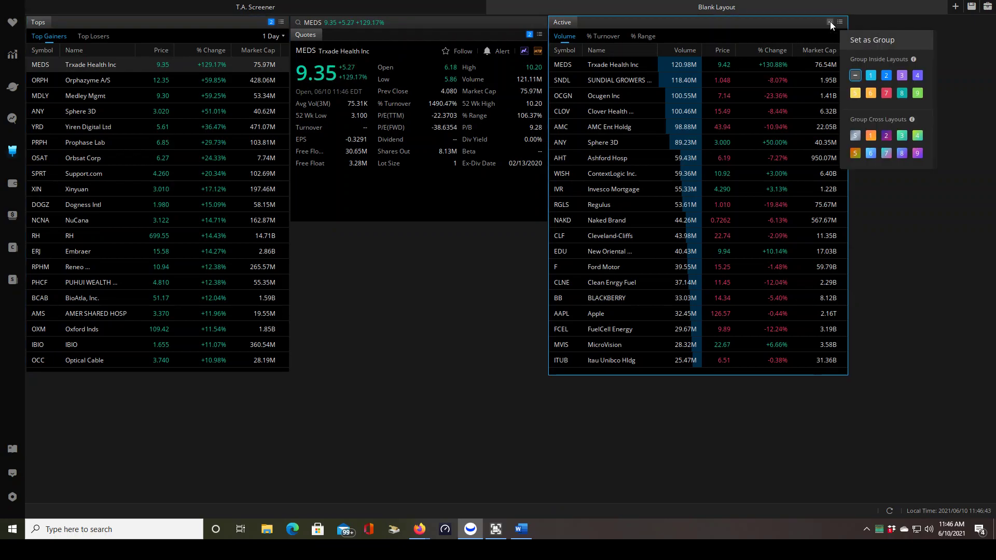
left_click(887, 75)
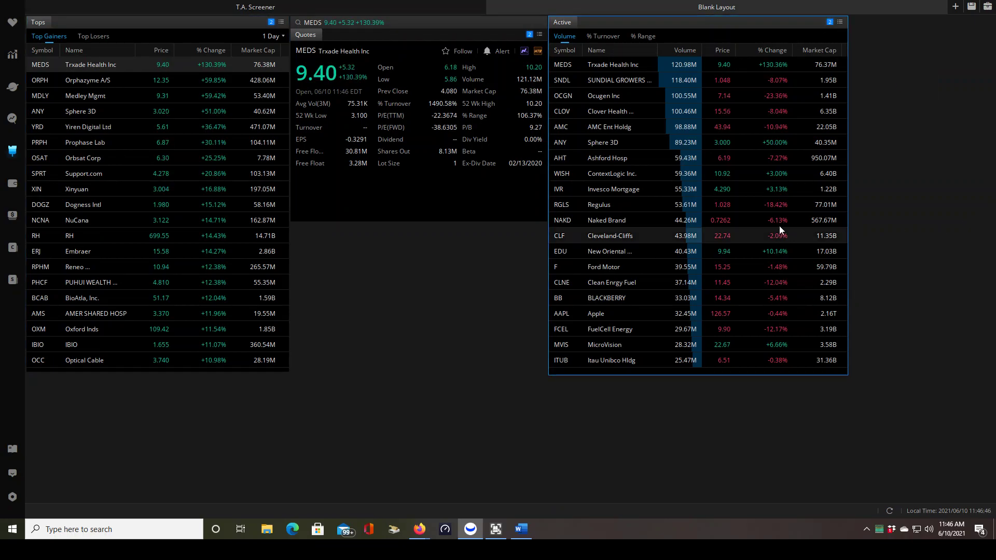
Step: Show CLOV from Active, then MDLY from Top Gainers in the linked Quotes panel, checking the Word notes
left_click(594, 114)
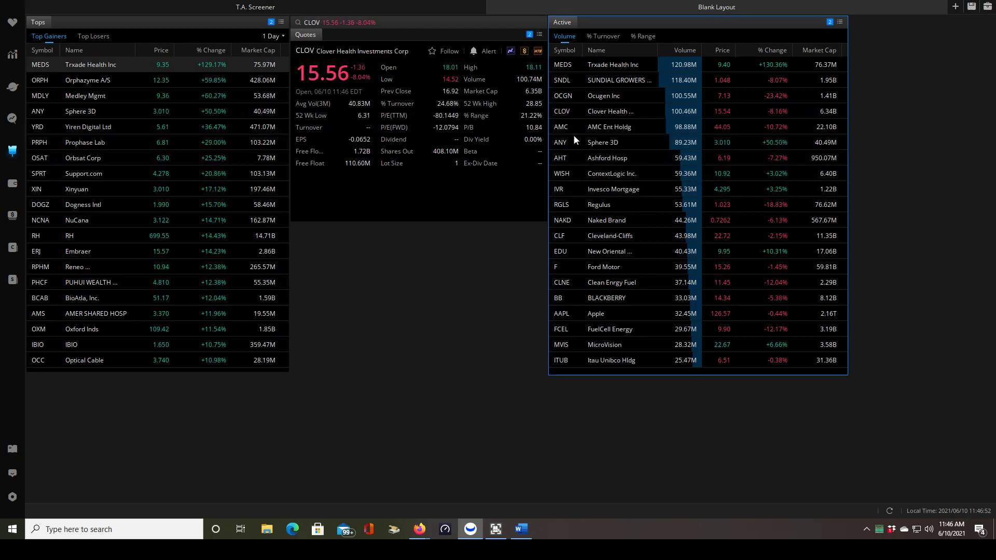
left_click(110, 98)
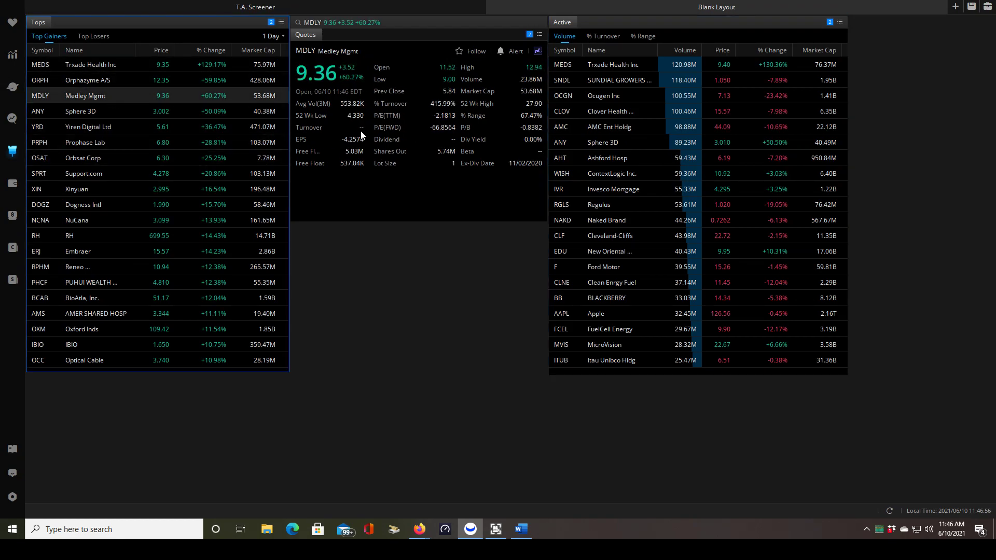
left_click(521, 529)
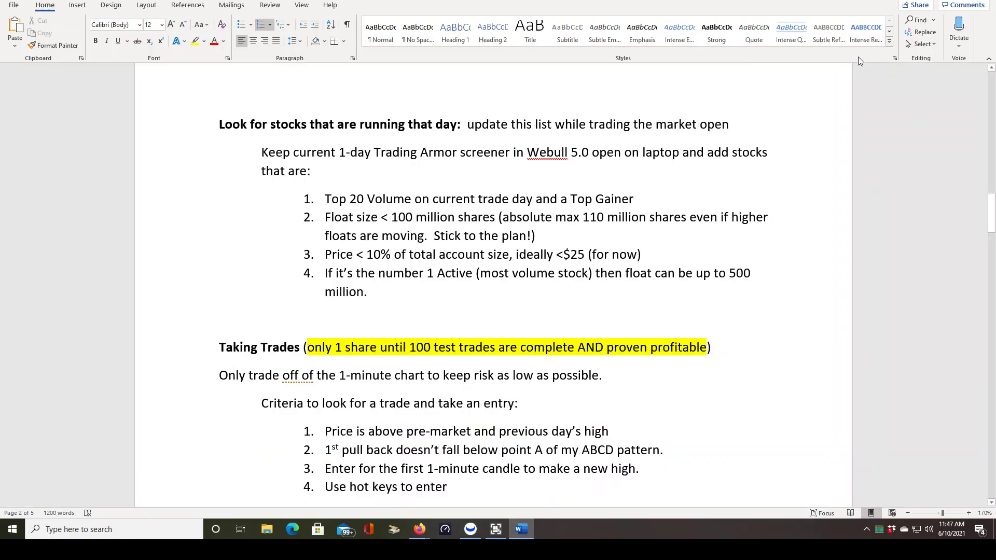
key("alt+Tab")
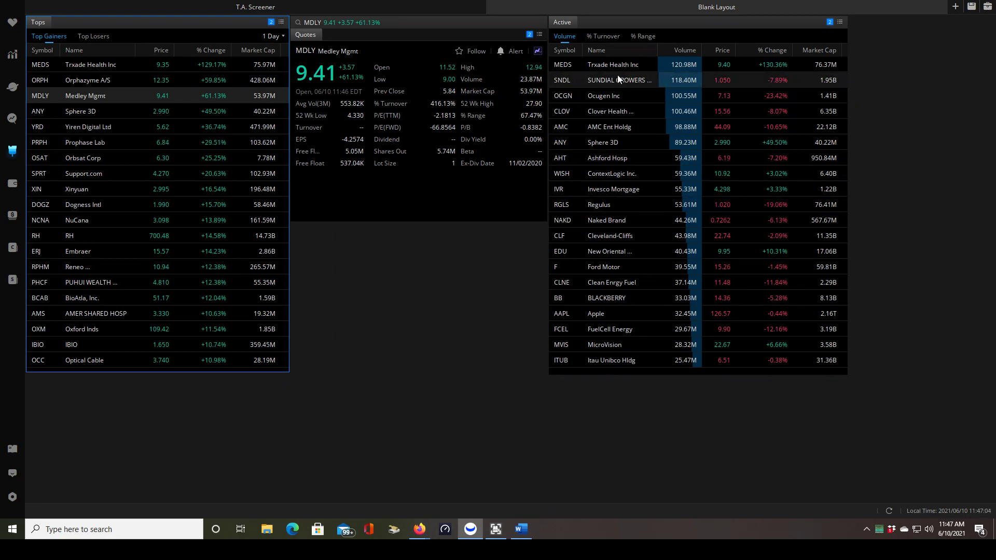
Step: Pick MEDS, then MVIS from the Active list so Quotes shows MicroVision at 22.65
left_click(613, 66)
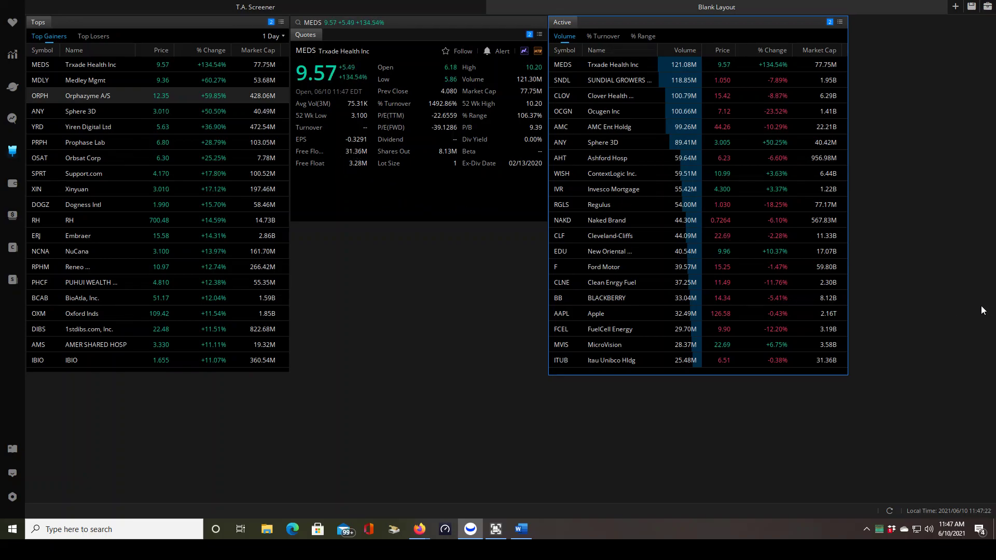
left_click(787, 345)
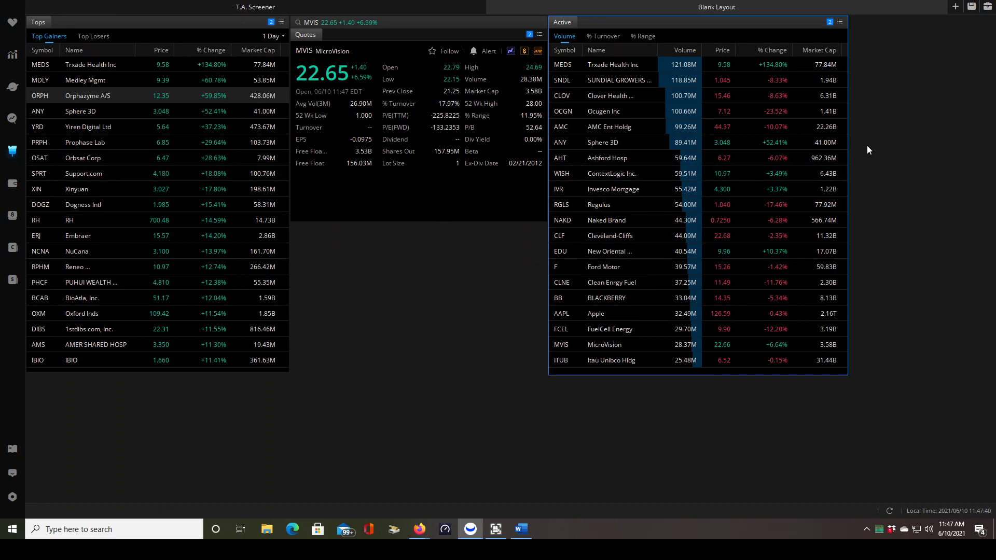
Step: Rename the Blank Layout tab to 'Screener'
right_click(730, 8)
left_click(746, 13)
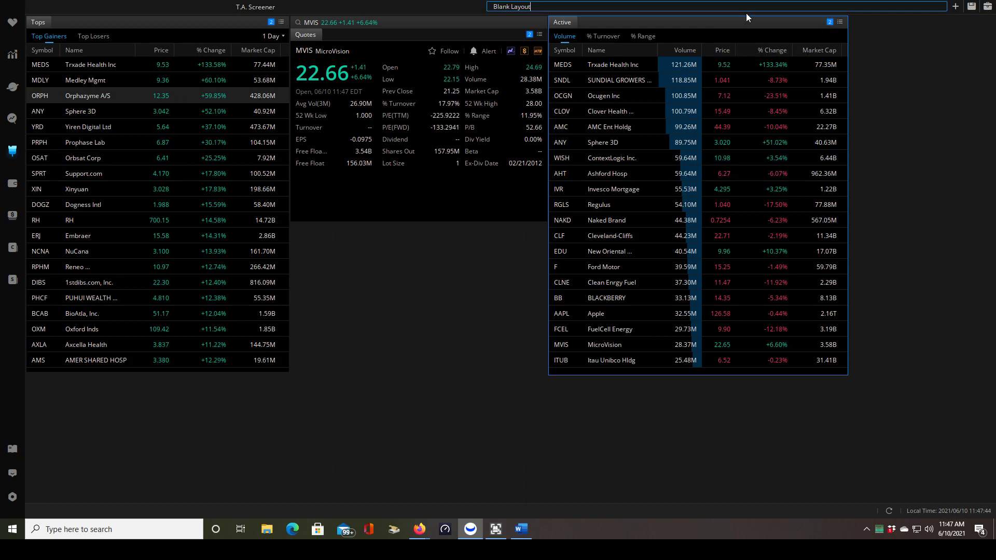
key("ctrl+a")
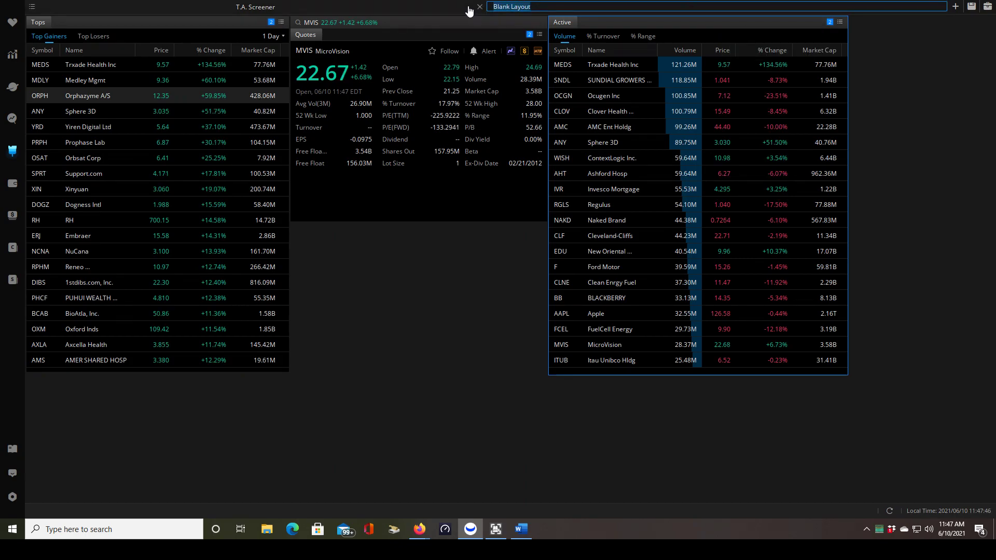
type("Screener")
key("Return")
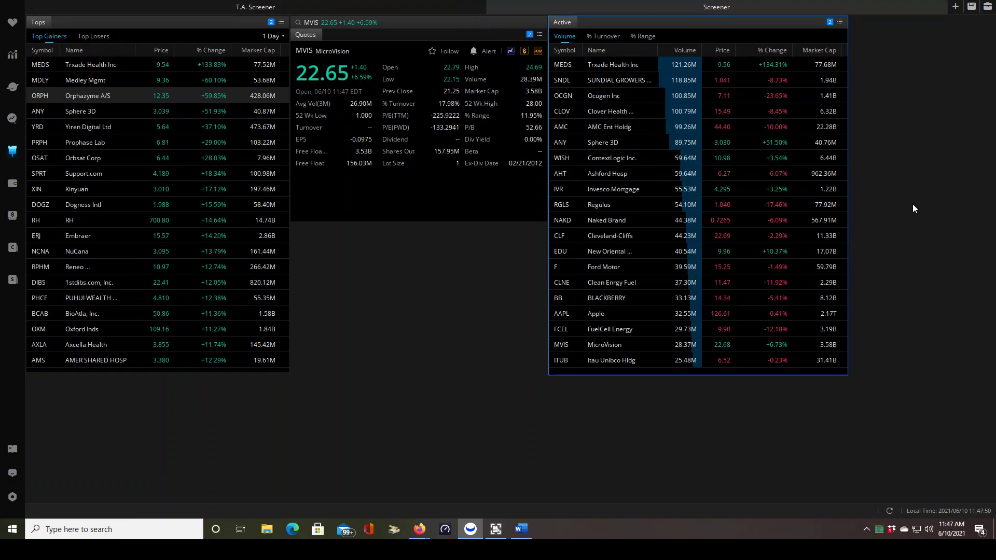
Step: Save as a customized layout named 'Screener2' after 'Screener' is rejected as invalid
left_click(970, 7)
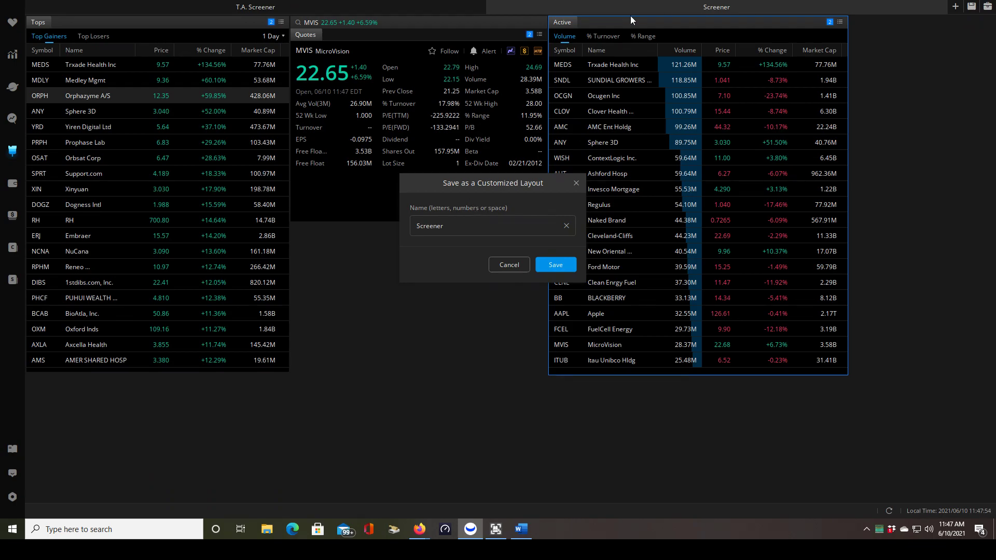
left_click(561, 273)
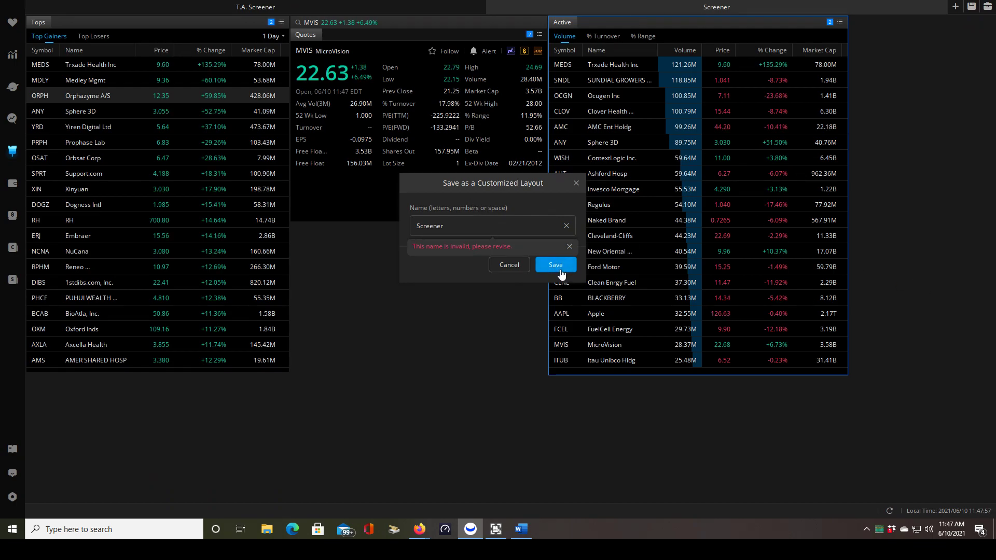
left_click(569, 246)
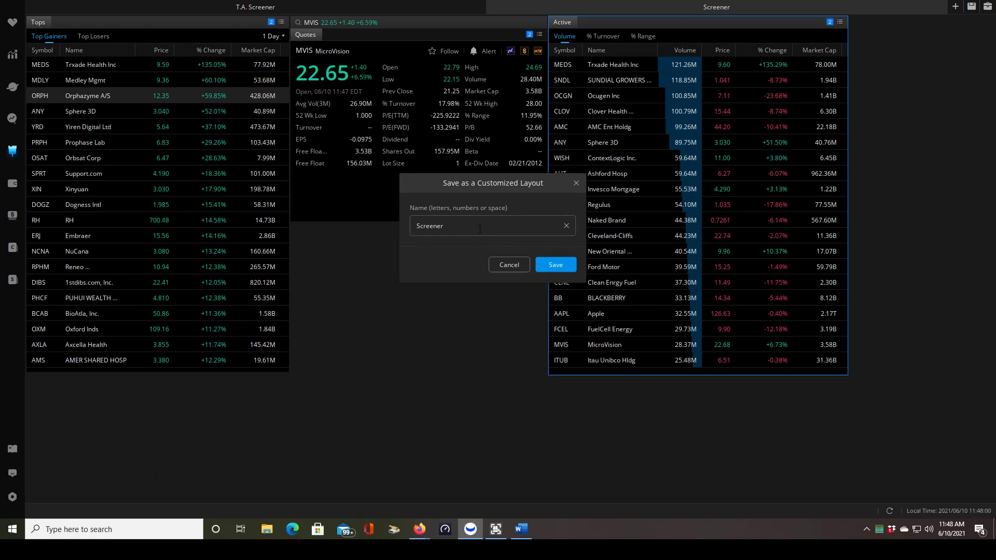
left_click(466, 229)
type("2")
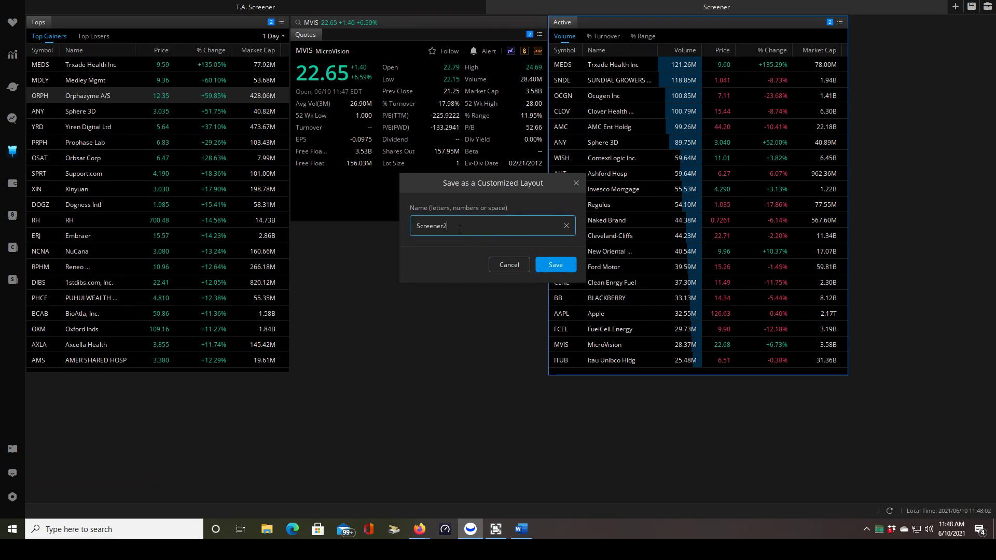
left_click(551, 261)
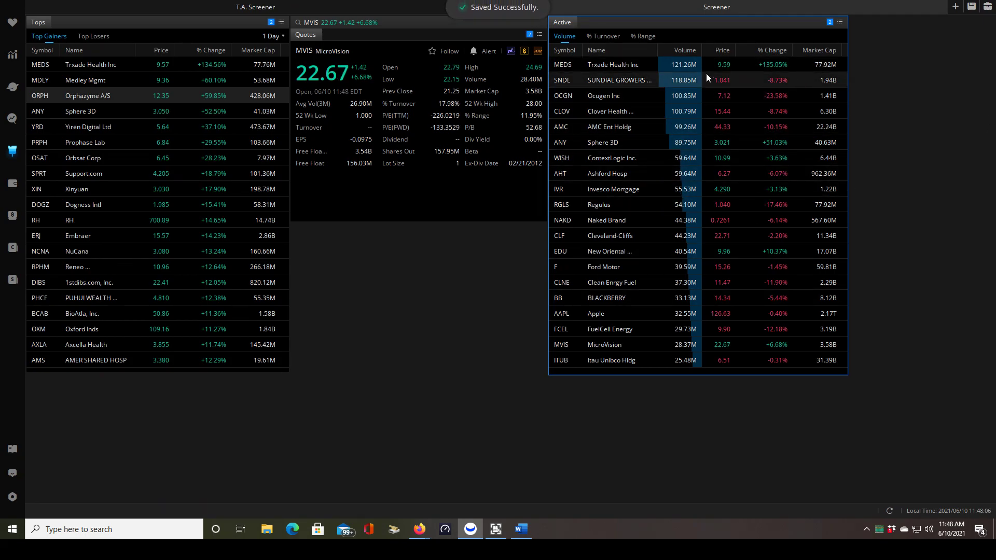
Step: Rename the Screener tab to 'Screener2'
right_click(738, 11)
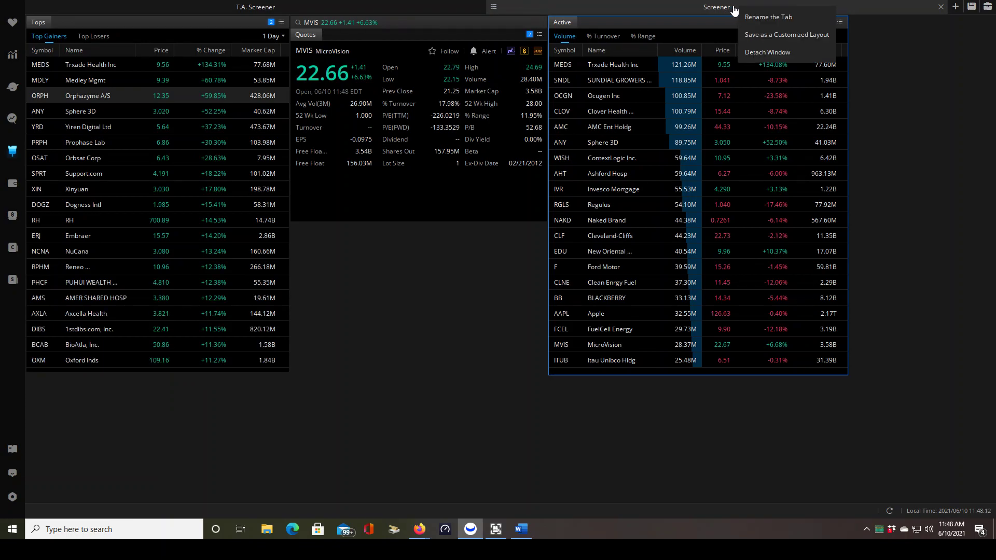
left_click(741, 15)
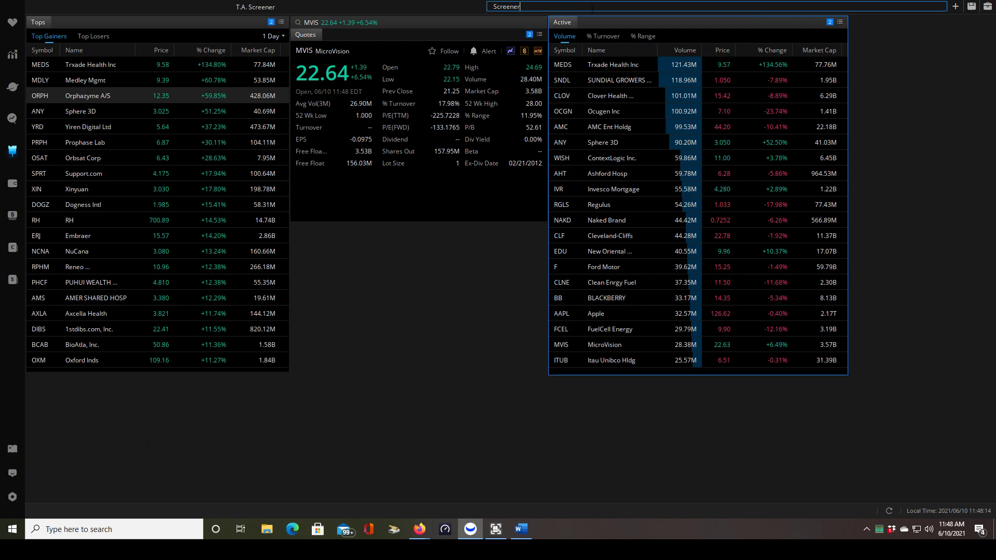
type("2")
key("Return")
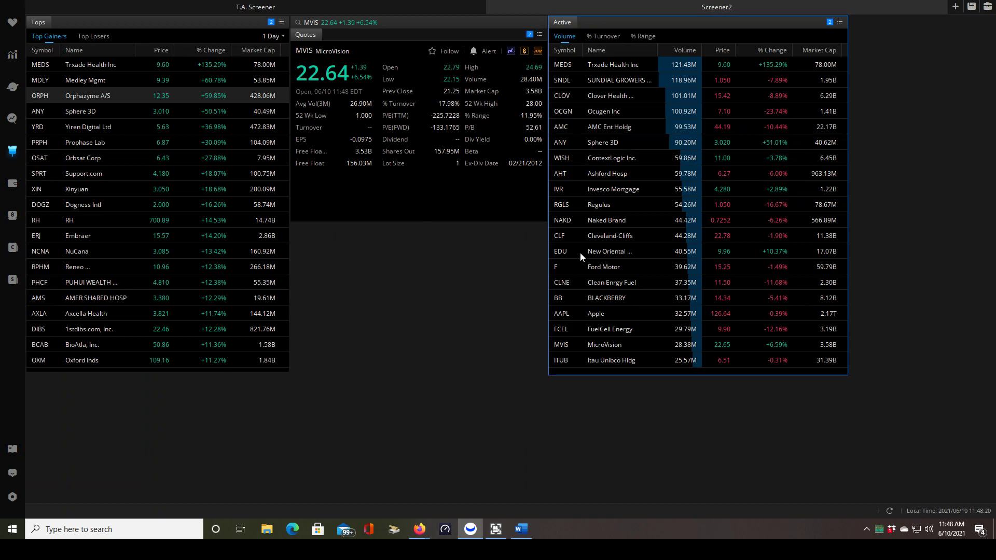
Step: Save the layout as customized layout Screener2, replacing the existing one
left_click(972, 8)
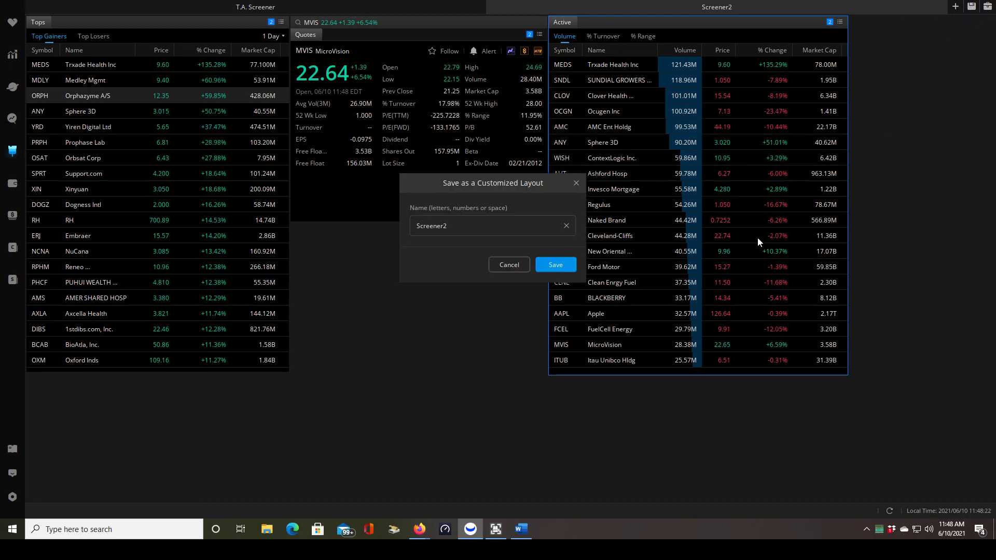
left_click(562, 264)
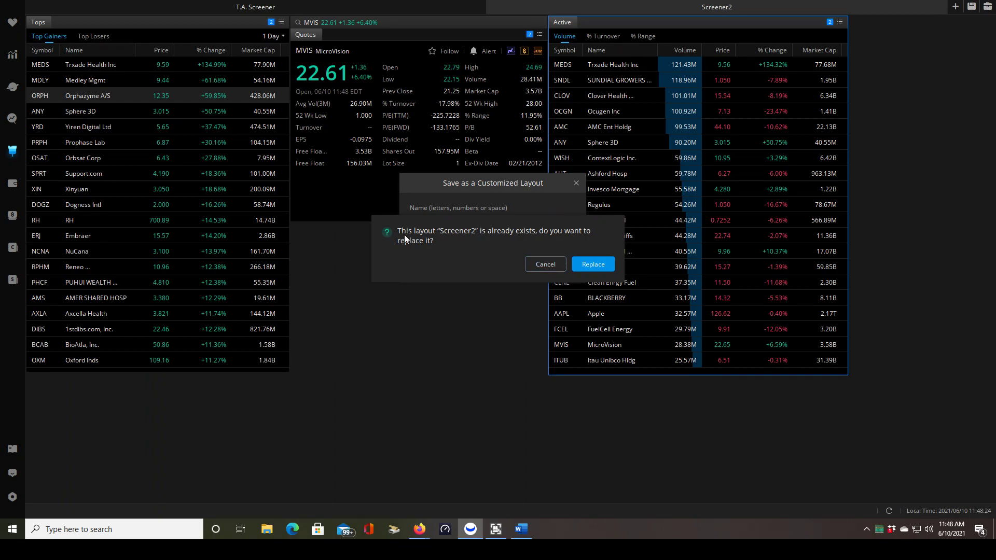
left_click(587, 261)
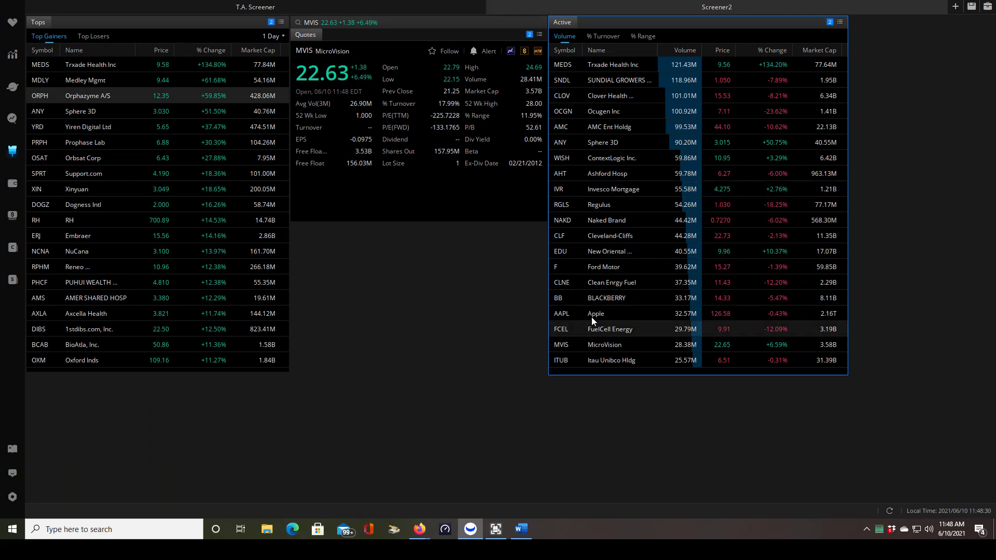
Step: Browse the saved screeners: both MARKET OPEN, PRE MARKET, LARGE CAP $1-$500, SMALL CAP UP TO $10, PRE-MARKET MICRO-MID, then MID CAP $1-$100
left_click(12, 120)
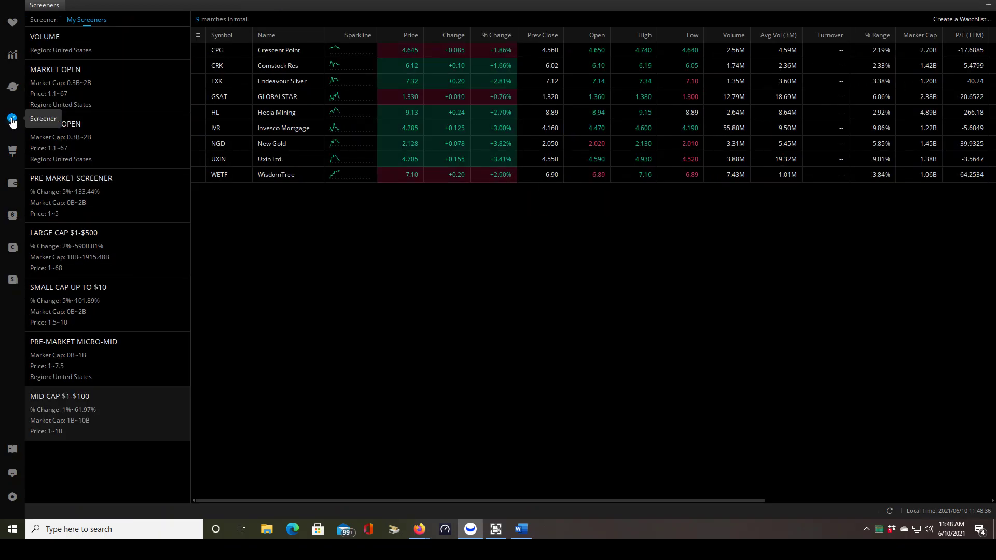
mouse_move(145, 104)
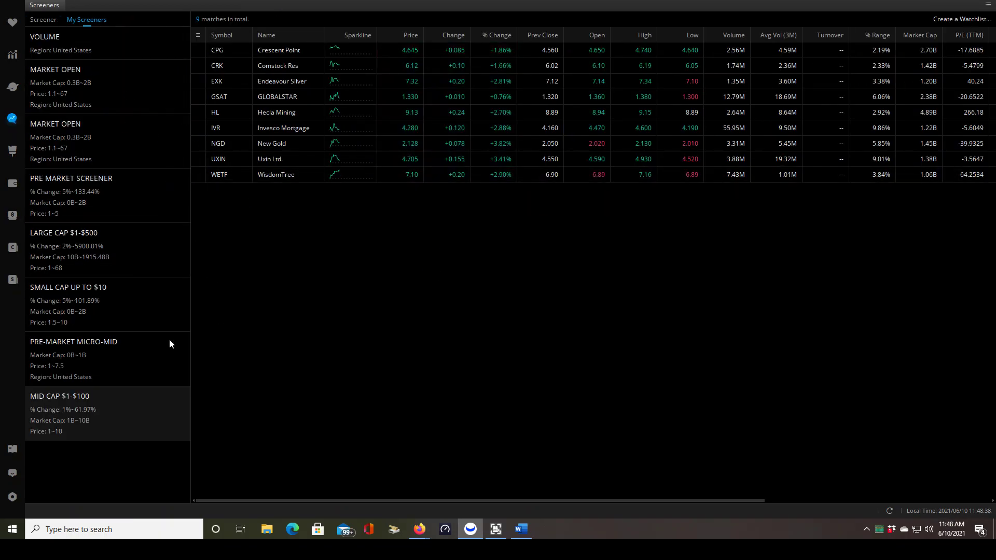
left_click(89, 85)
left_click(92, 151)
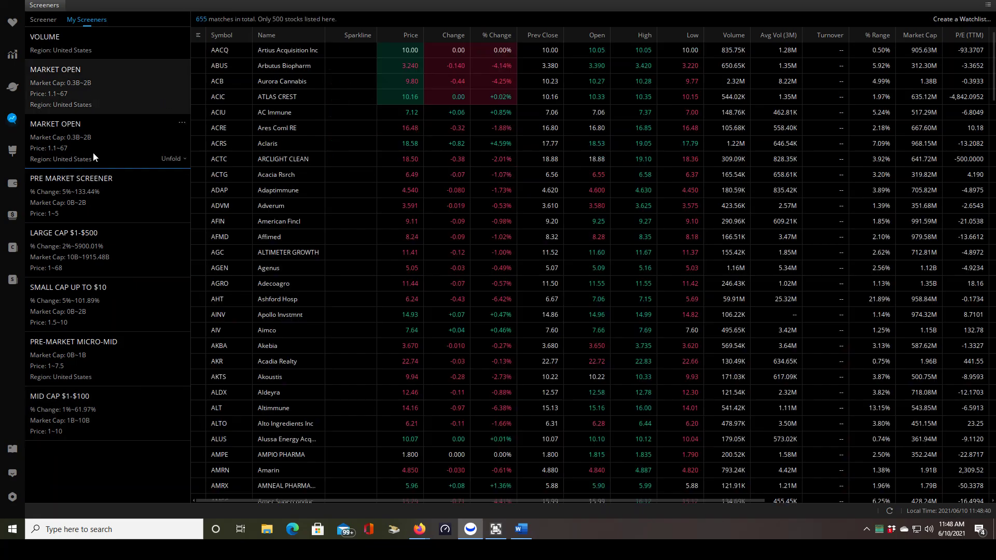
left_click(100, 199)
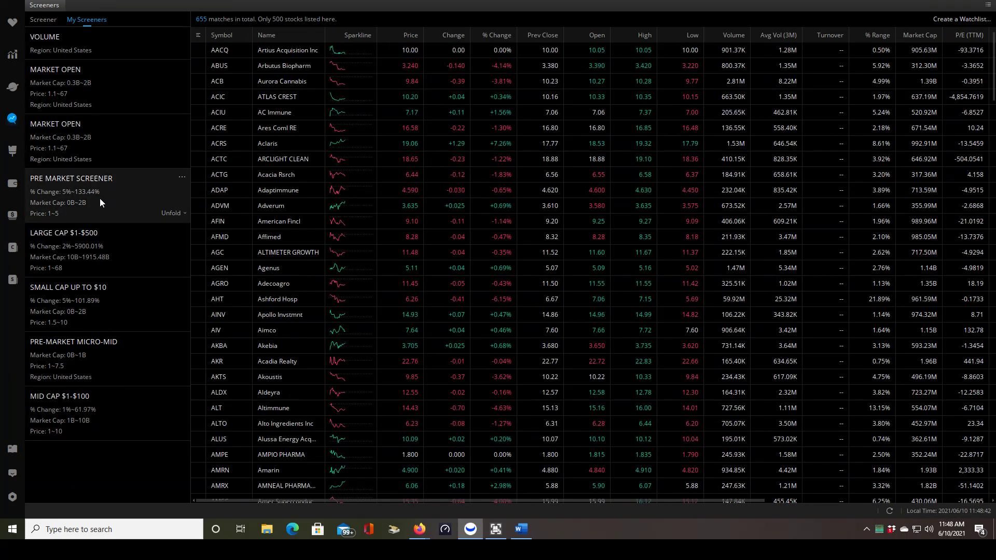
left_click(101, 261)
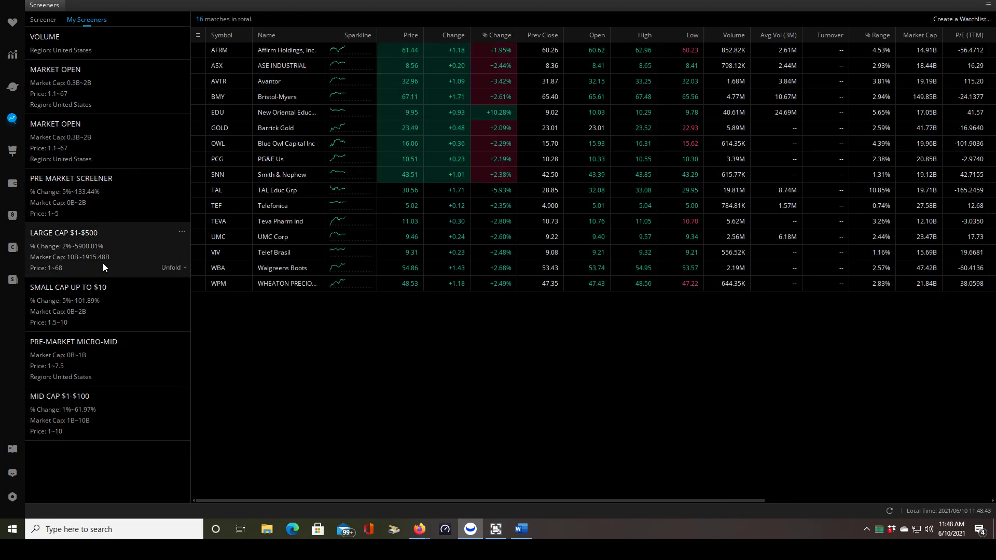
left_click(105, 307)
left_click(121, 372)
left_click(109, 415)
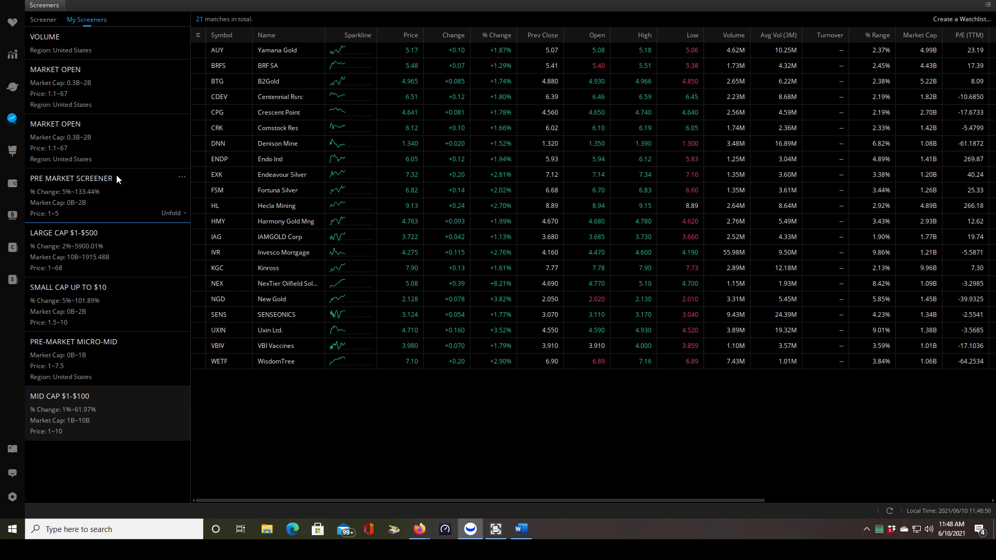
Step: On the Markets overview, view the most active stocks and hot ETFs, then go back to Top Gainers
left_click(13, 89)
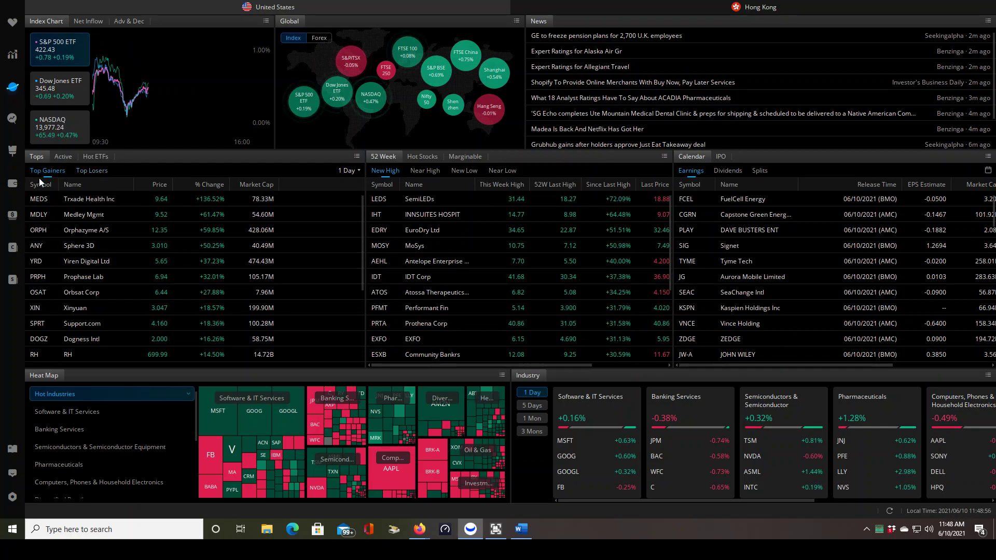
left_click(65, 161)
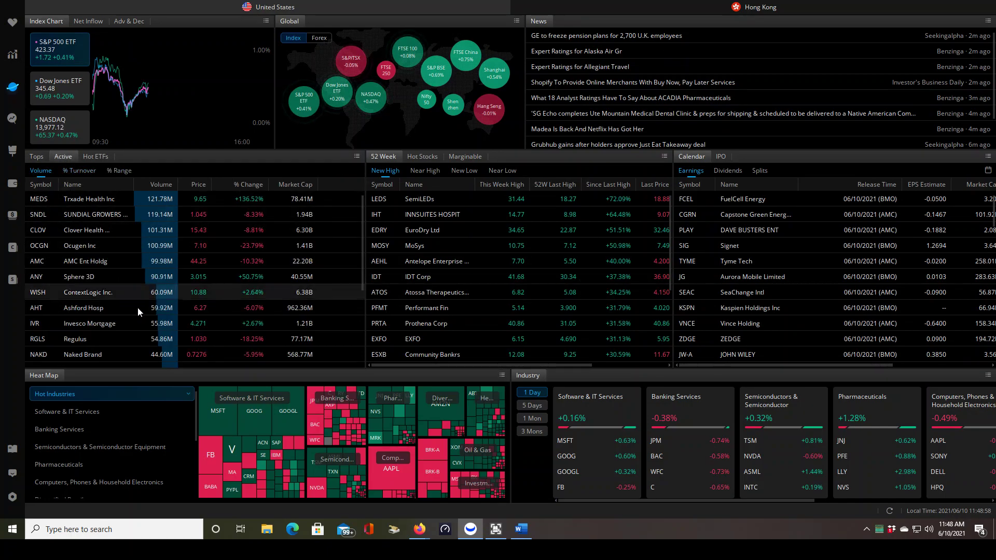
left_click(94, 158)
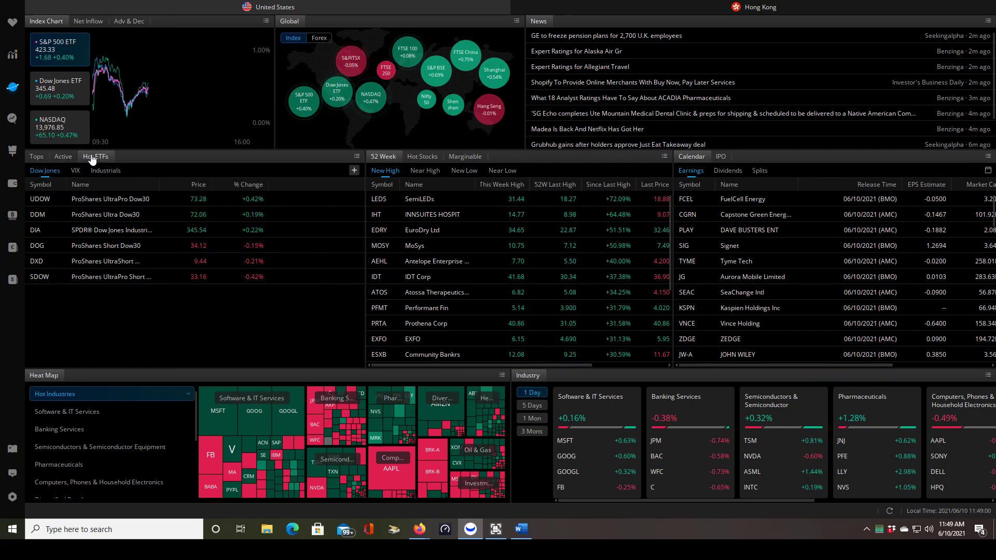
left_click(36, 157)
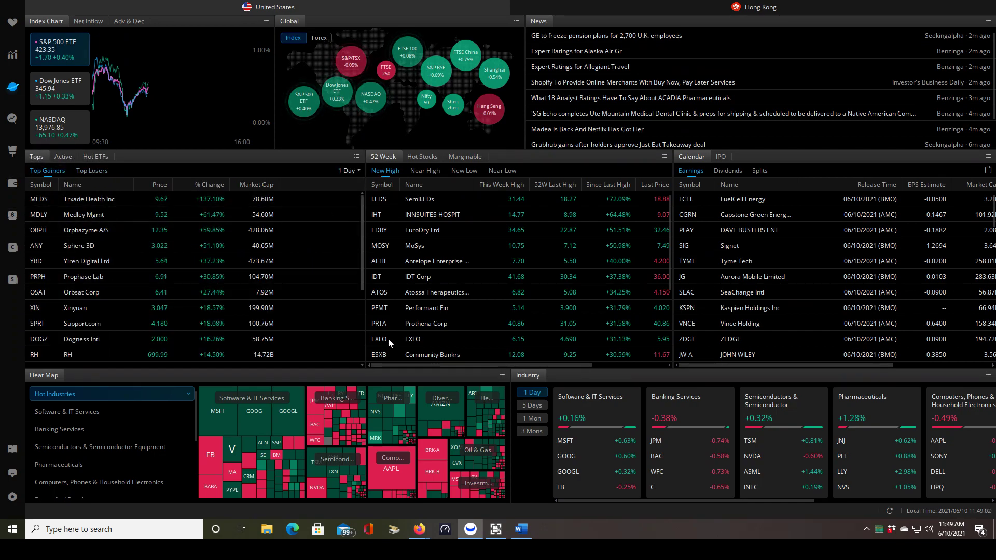
Step: Reopen the customized Screener2 layout from the left sidebar
left_click(16, 151)
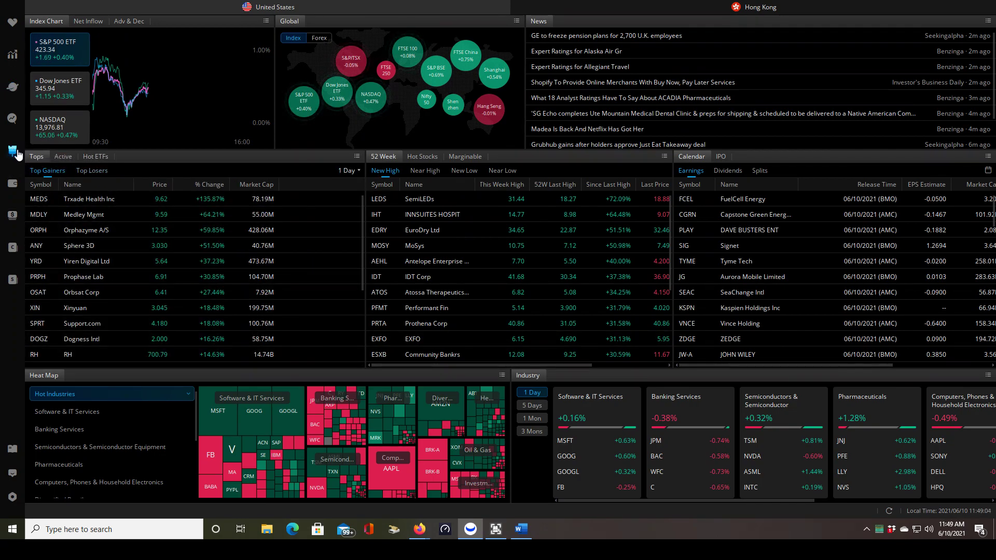